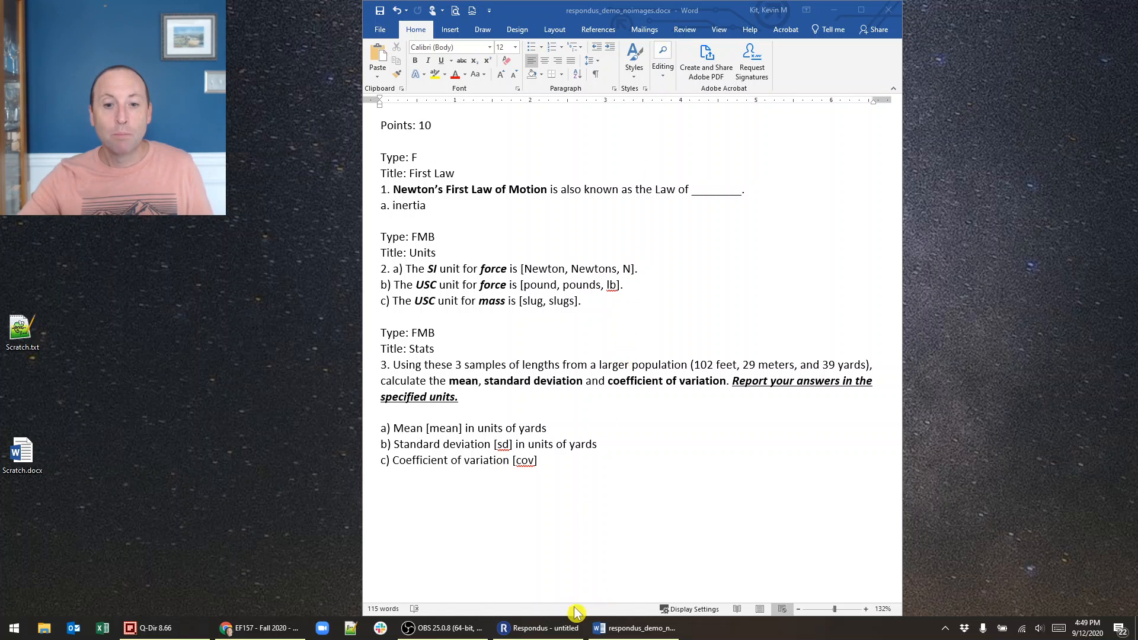
Switch to Respondus and choose Canvas as the current personality.
{"action": "left_click", "coordinate": [565, 630]}
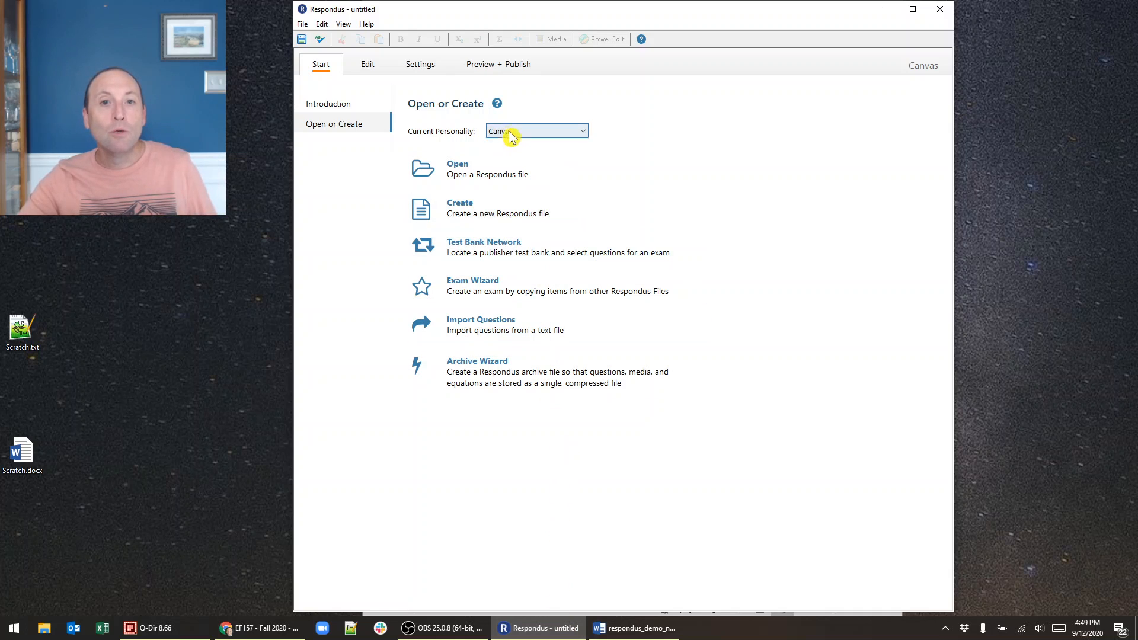
{"action": "left_click", "coordinate": [540, 135]}
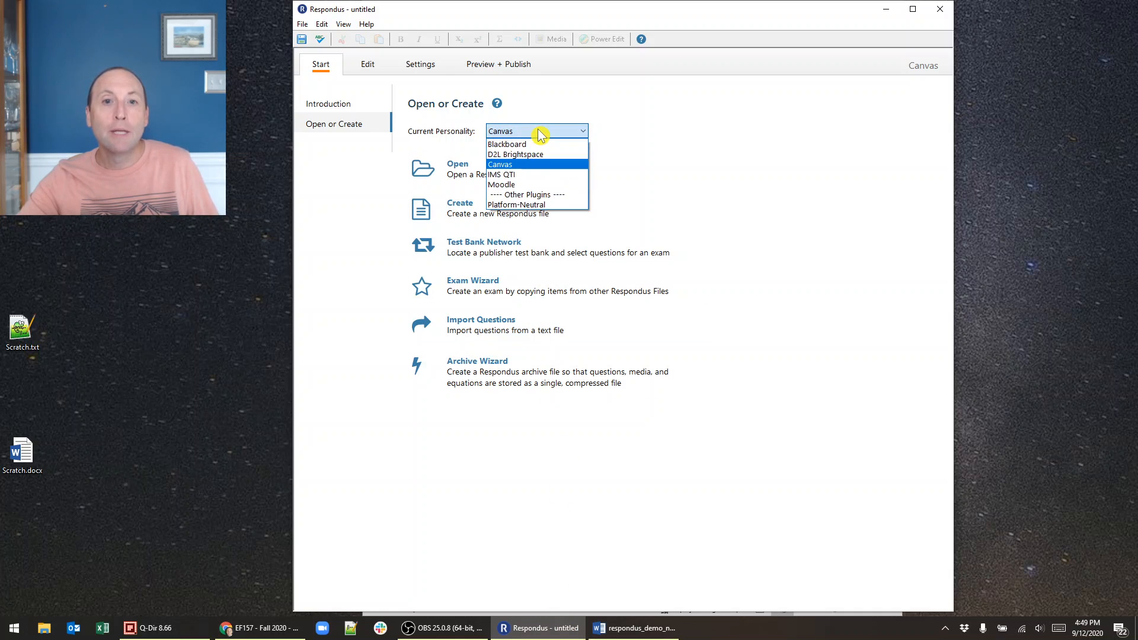
{"action": "left_click", "coordinate": [530, 170]}
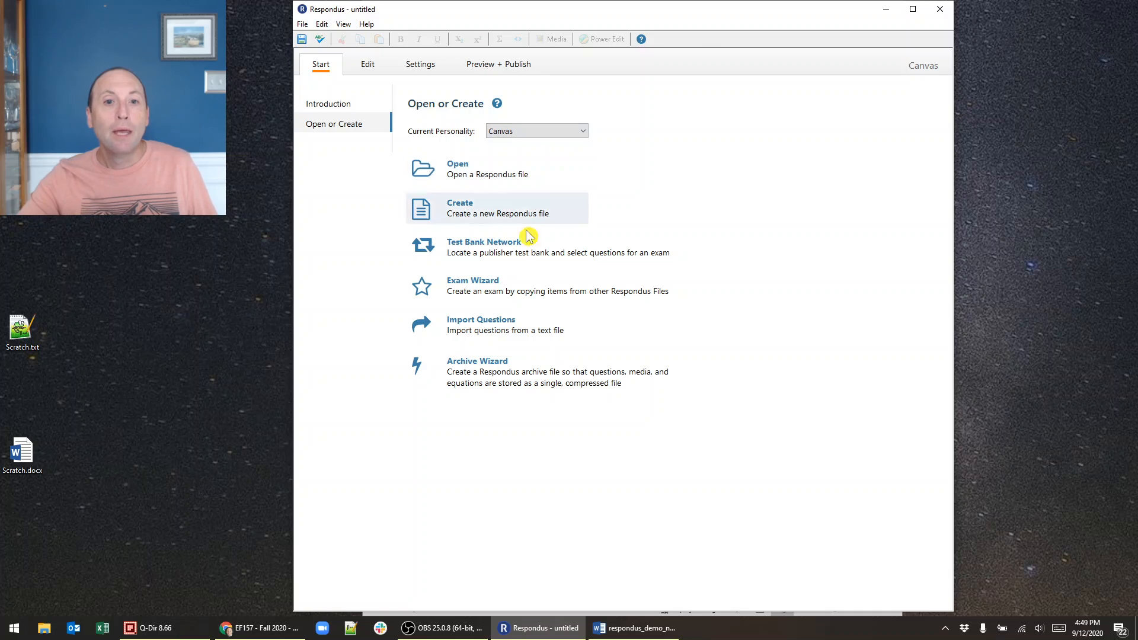
Start a question import of type Microsoft Word 2007 (DOCX) and select respondus_demo_noimages.docx as the source file.
{"action": "left_click", "coordinate": [501, 330]}
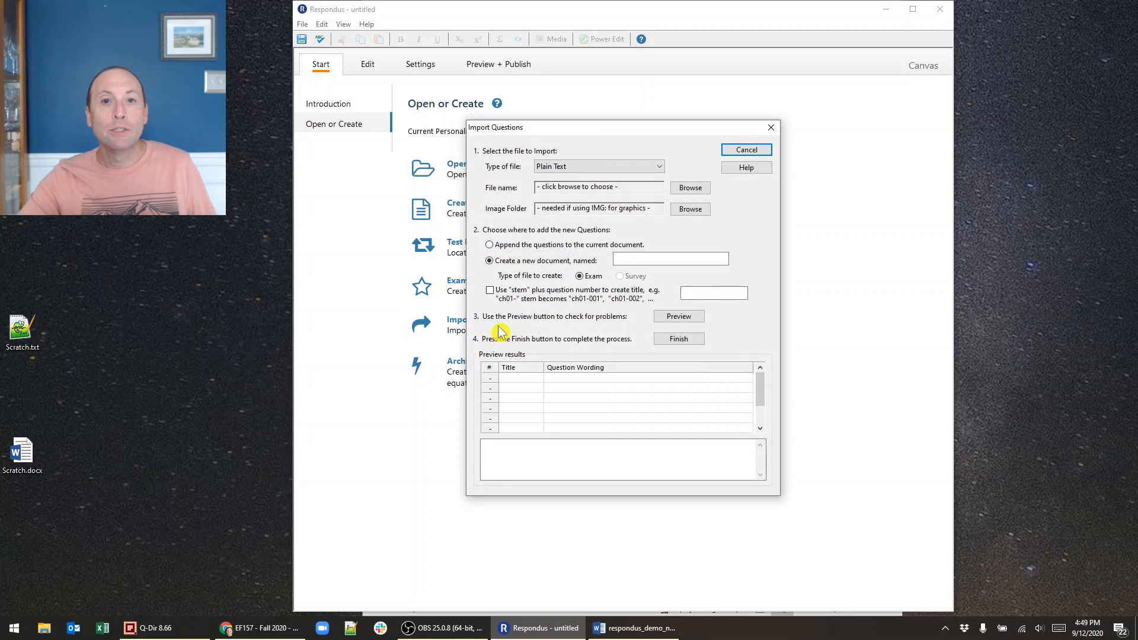
{"action": "left_click", "coordinate": [572, 172]}
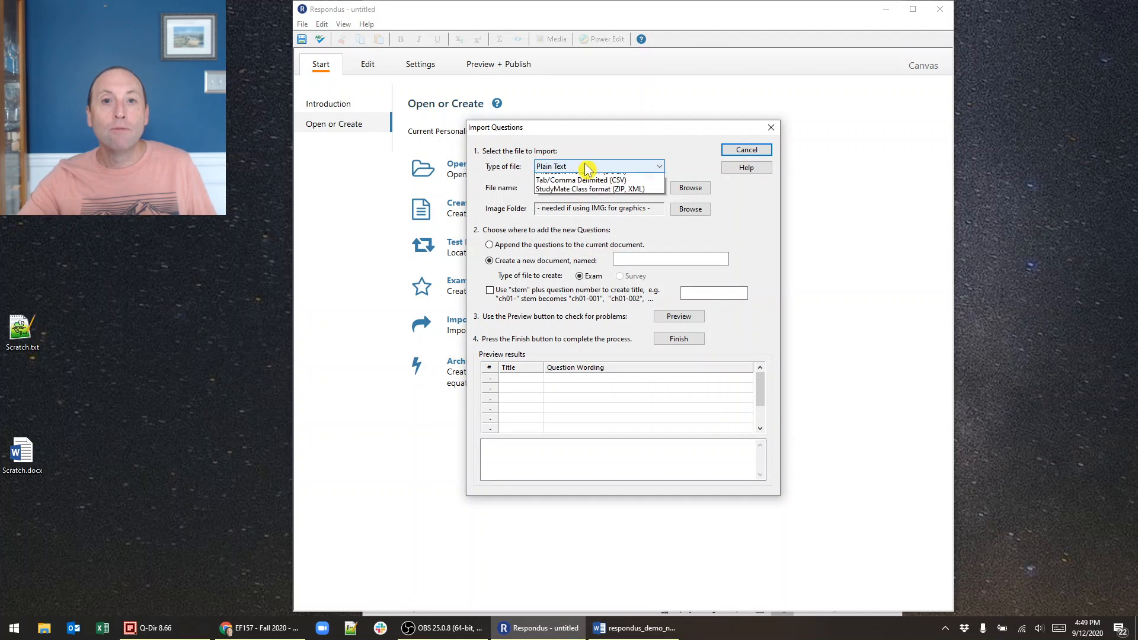
{"action": "left_click", "coordinate": [644, 209]}
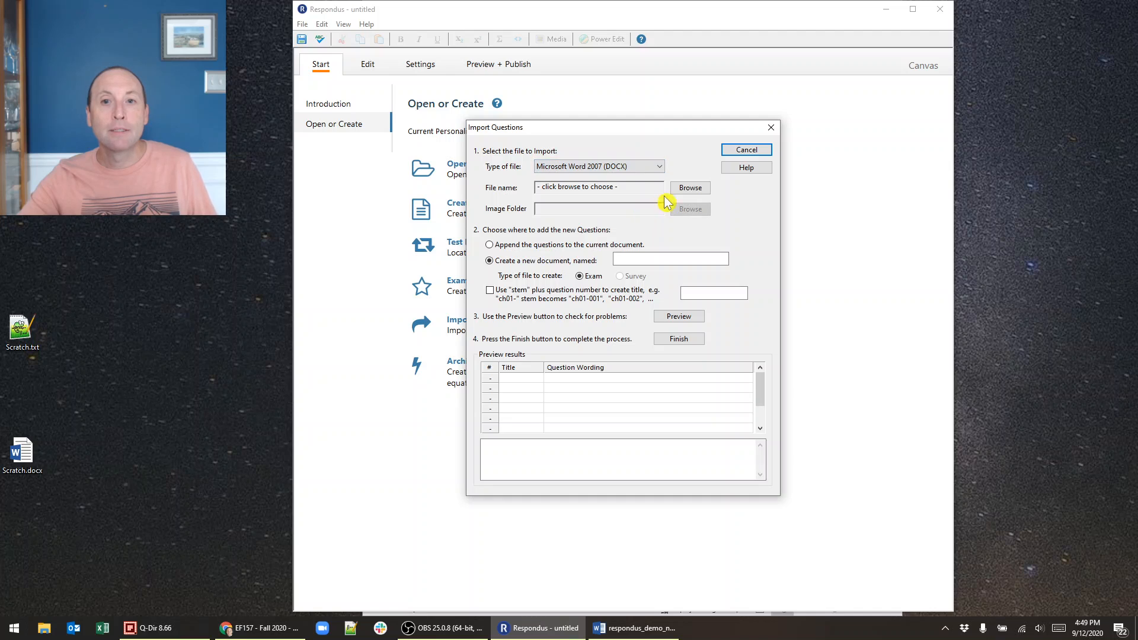
{"action": "left_click", "coordinate": [691, 187]}
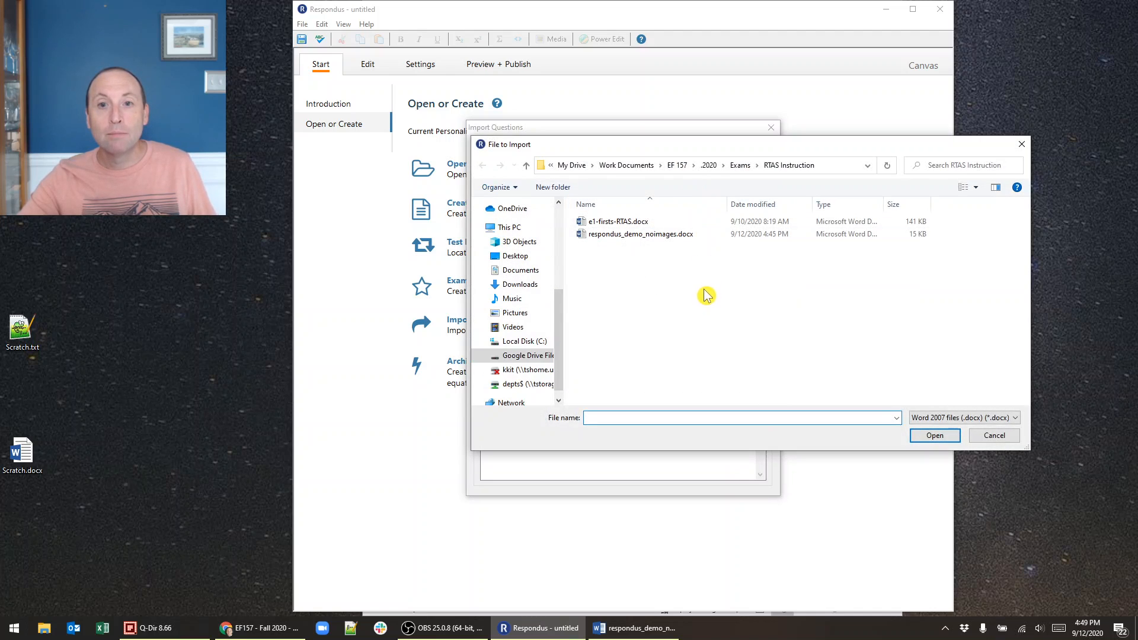
{"action": "left_click", "coordinate": [611, 240]}
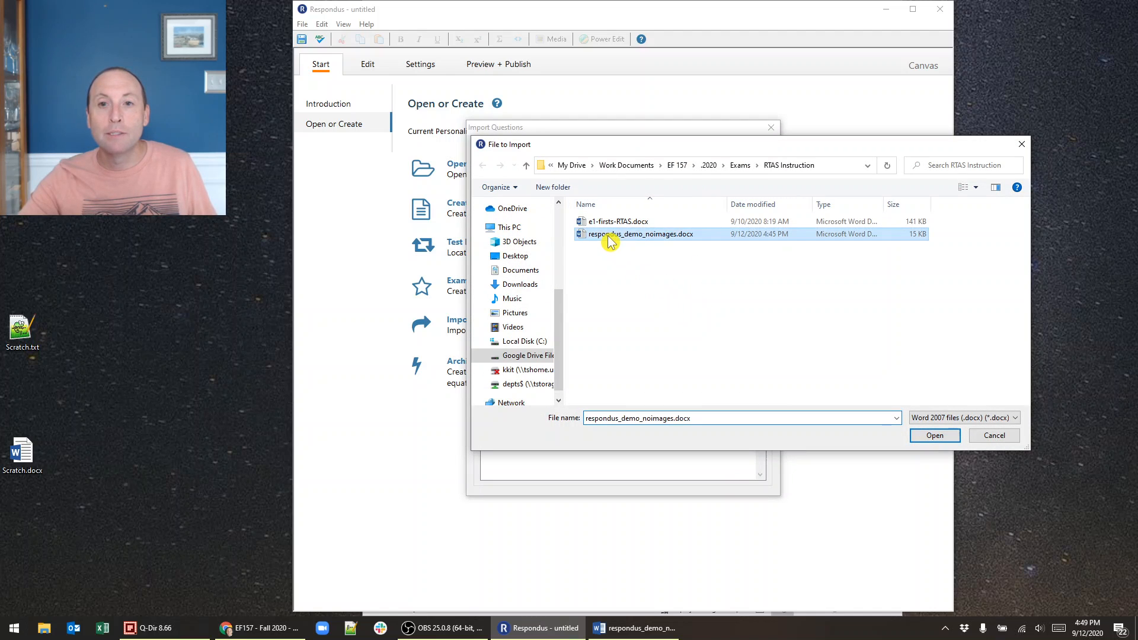
{"action": "left_click", "coordinate": [936, 436]}
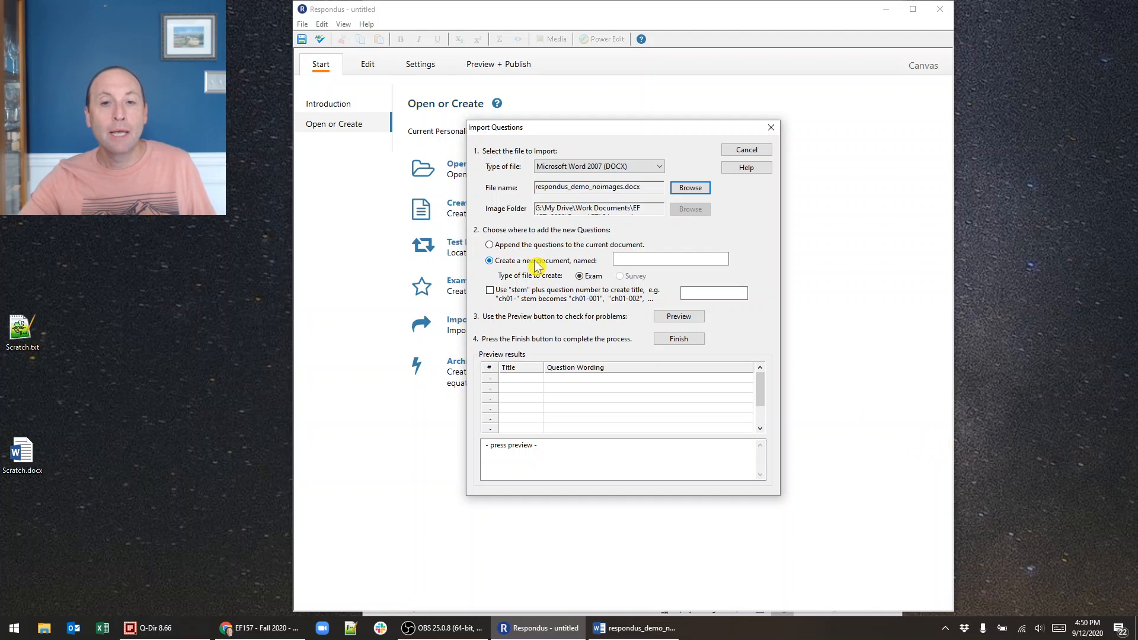
Name the new document "Demo No Images", preview the questions for problems and finish the import.
{"action": "left_click", "coordinate": [643, 259]}
{"action": "left_click", "coordinate": [645, 261]}
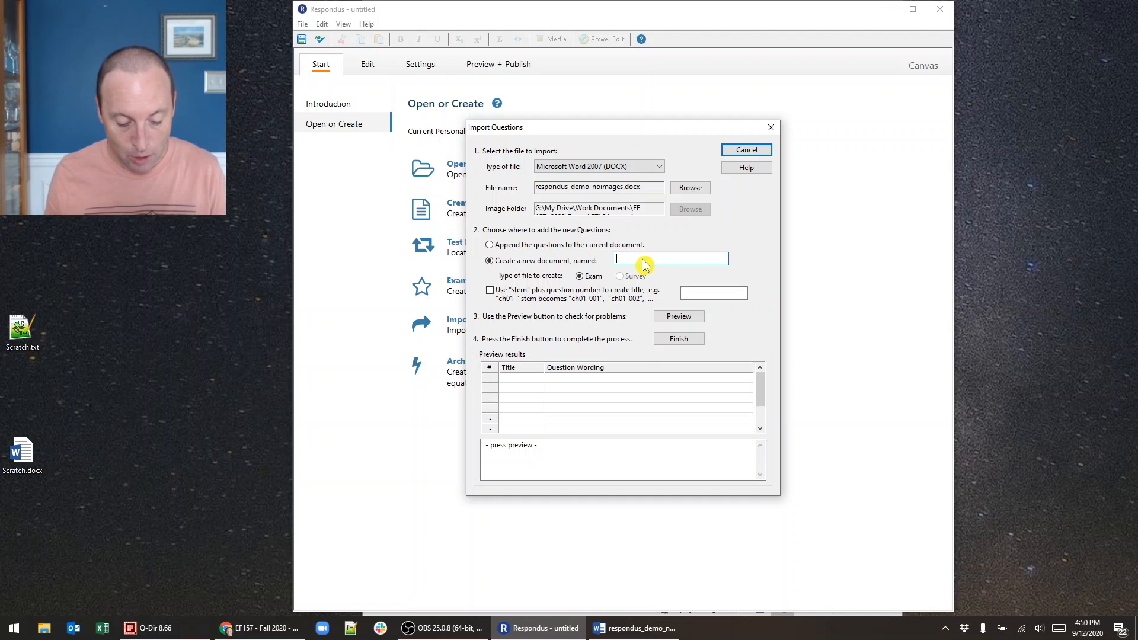
{"action": "type", "text": "Demo No Images"}
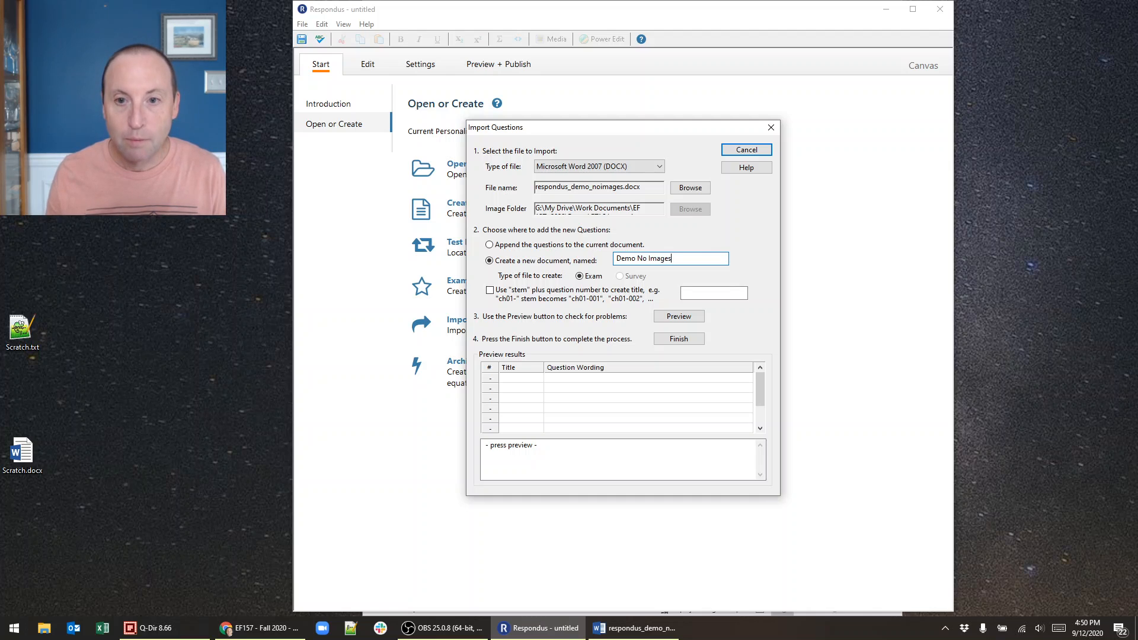
{"action": "left_click", "coordinate": [690, 317]}
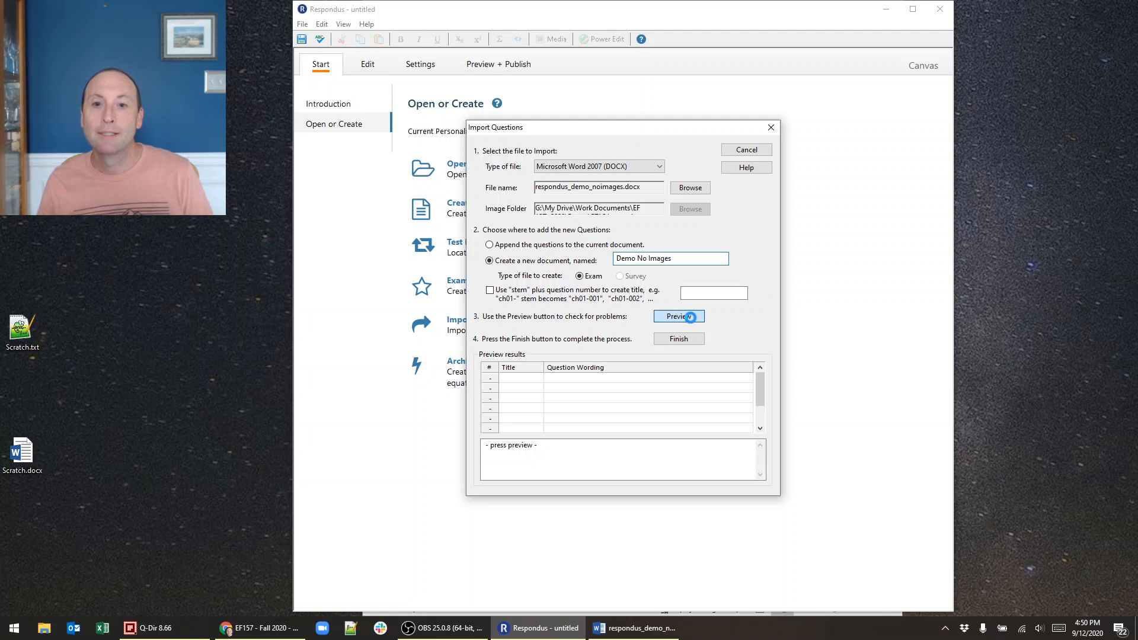
{"action": "left_click", "coordinate": [691, 318]}
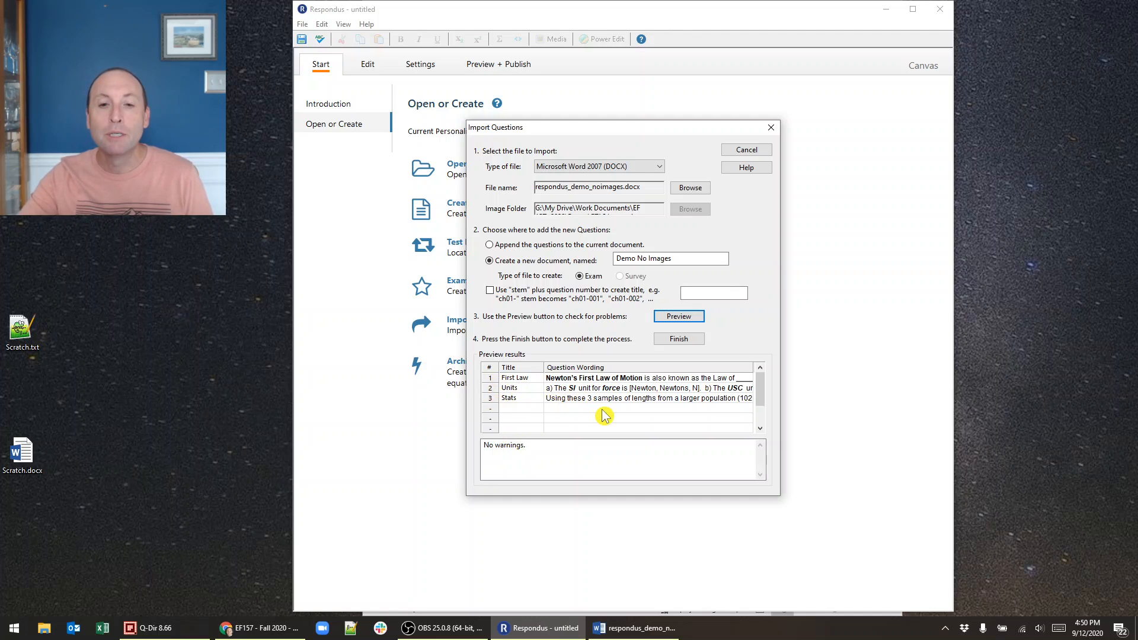
{"action": "left_click", "coordinate": [678, 339]}
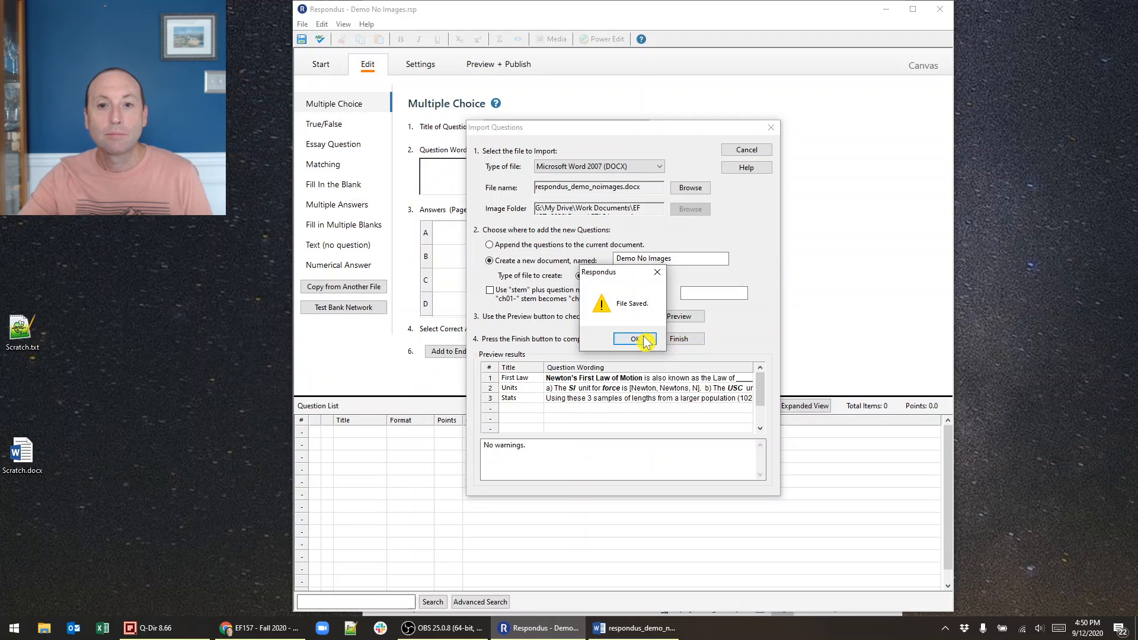
{"action": "left_click", "coordinate": [639, 337]}
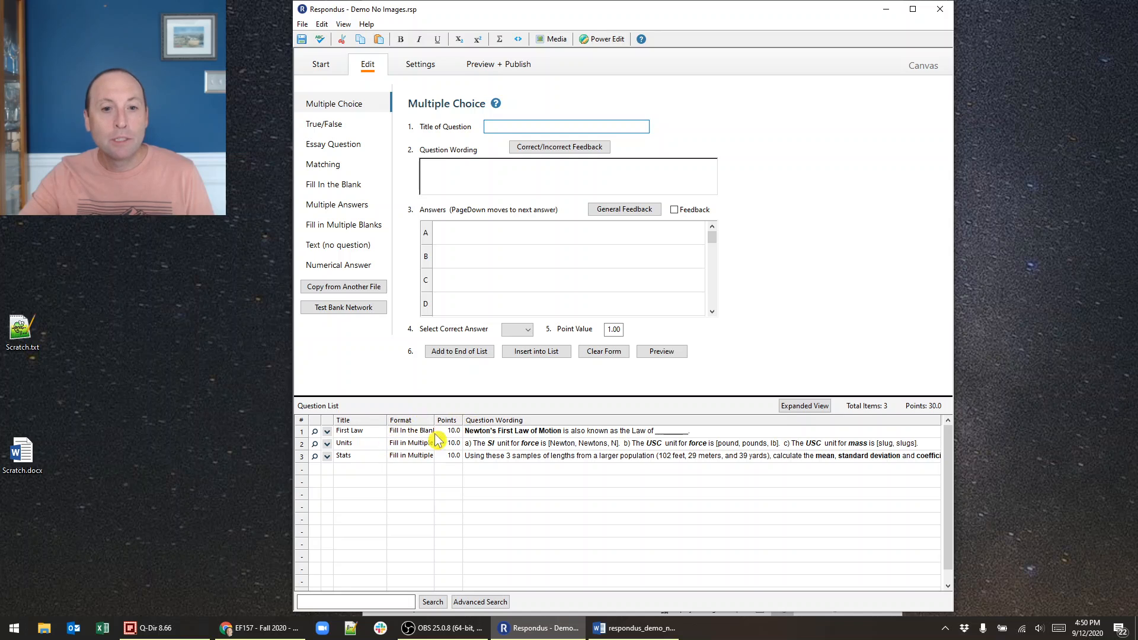
Edit the Units question to remove the line break before "unit for" in parts a, b and c, and save the changes.
{"action": "left_click", "coordinate": [328, 445]}
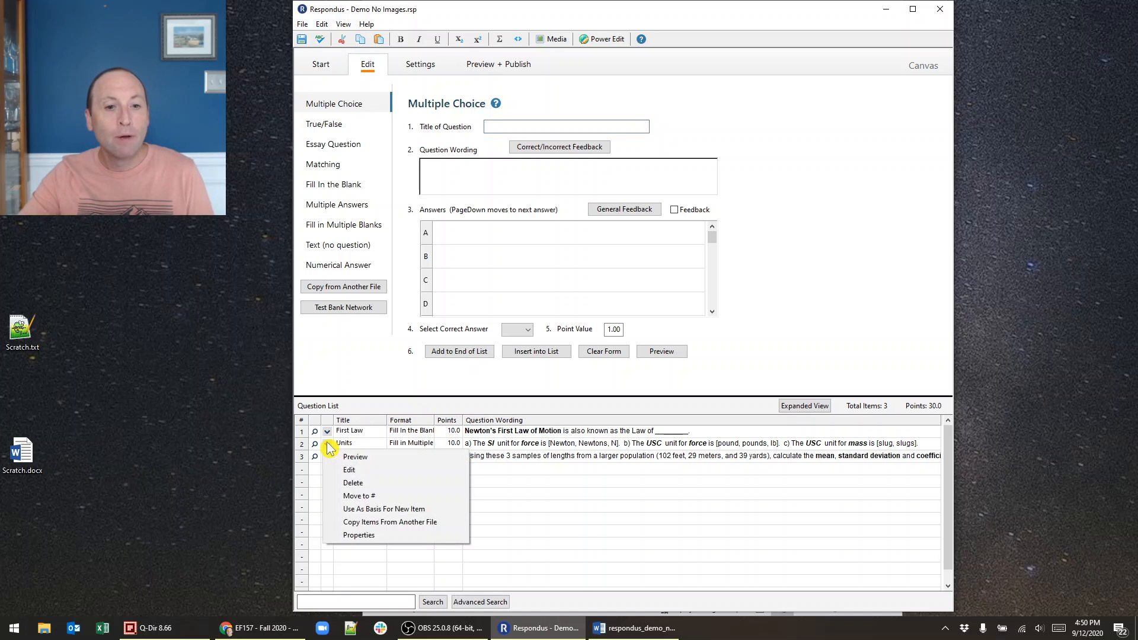
{"action": "left_click", "coordinate": [364, 476]}
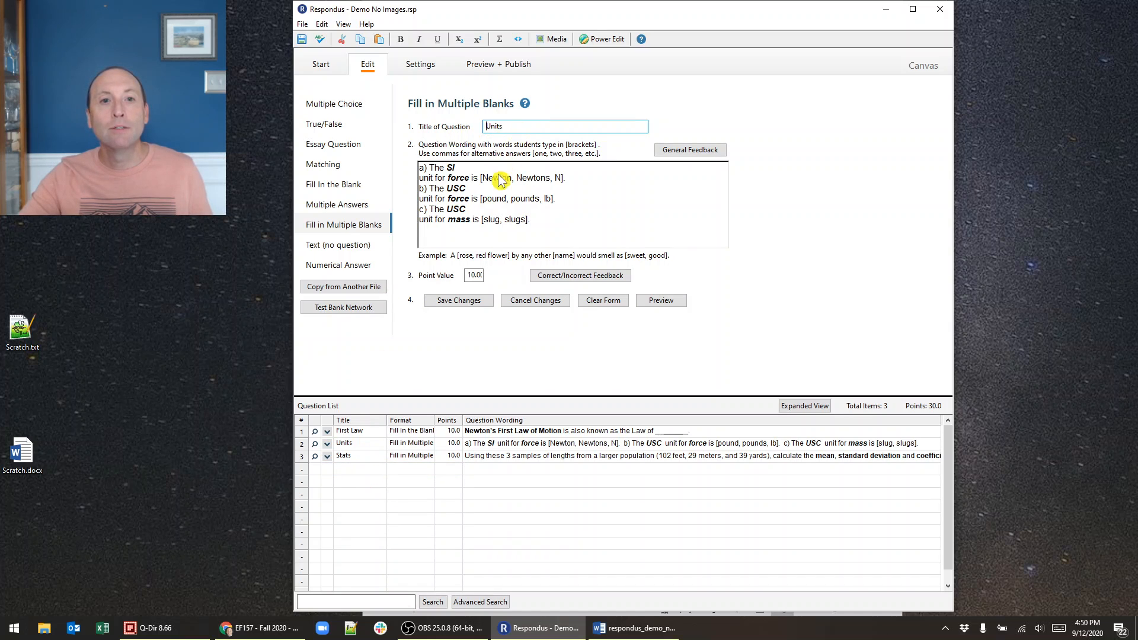
{"action": "left_click", "coordinate": [422, 179]}
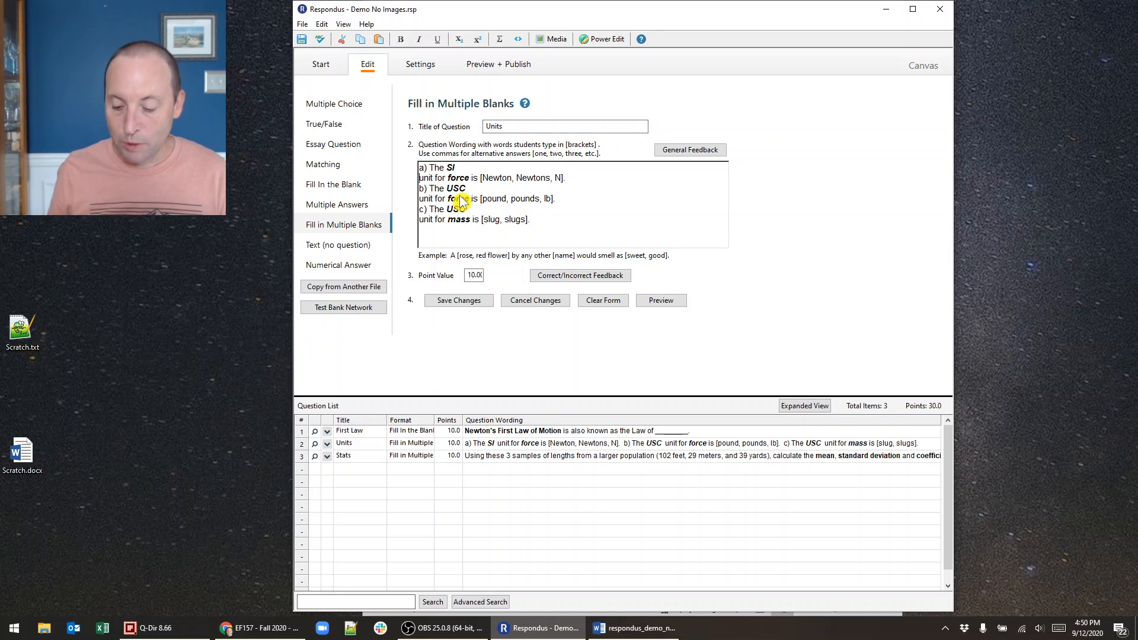
{"action": "key", "text": "BackSpace"}
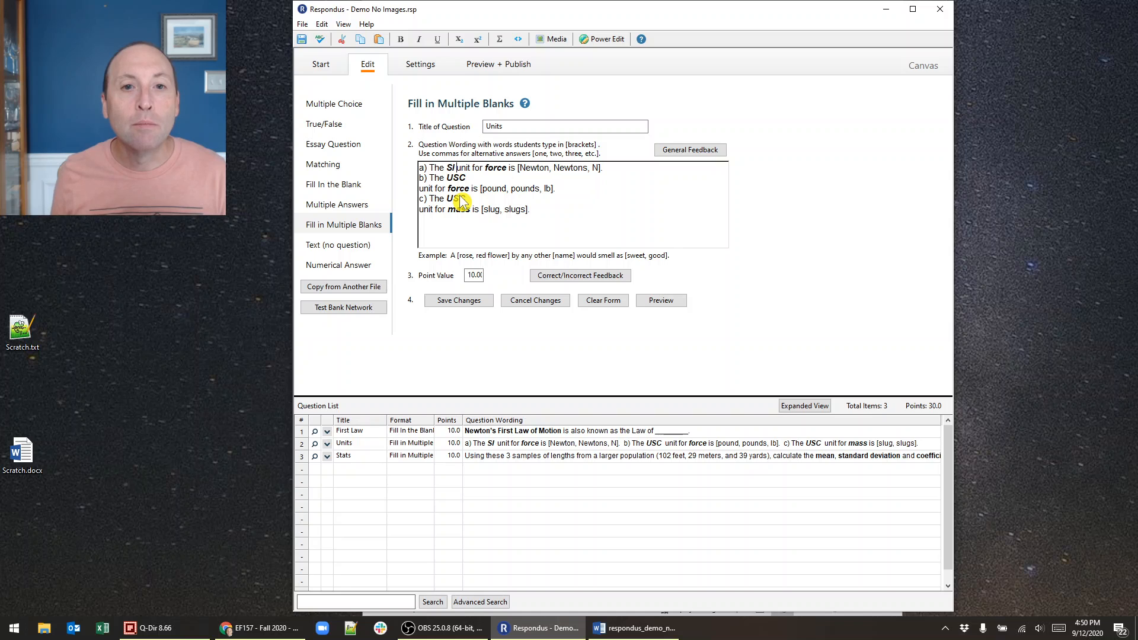
{"action": "key", "text": "BackSpace"}
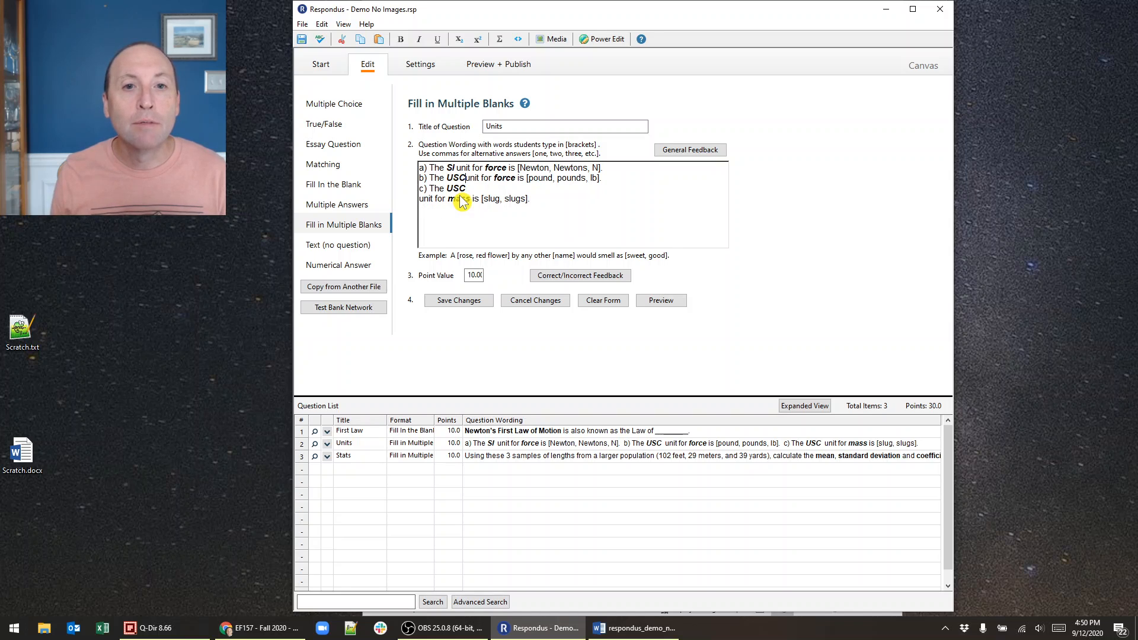
{"action": "key", "text": "BackSpace"}
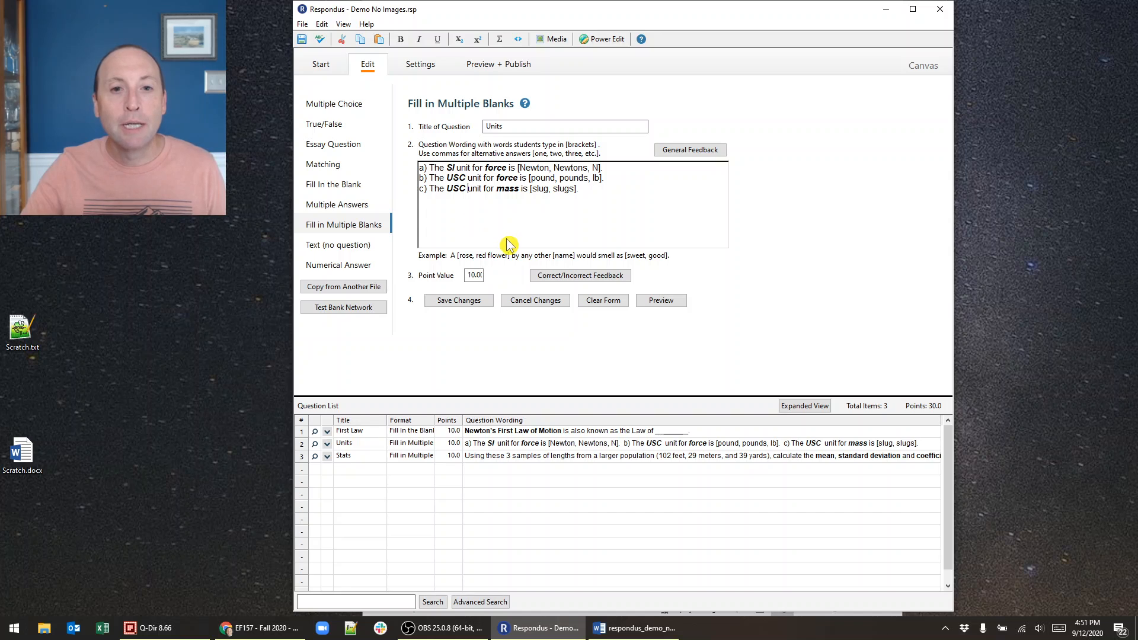
{"action": "left_click", "coordinate": [463, 300]}
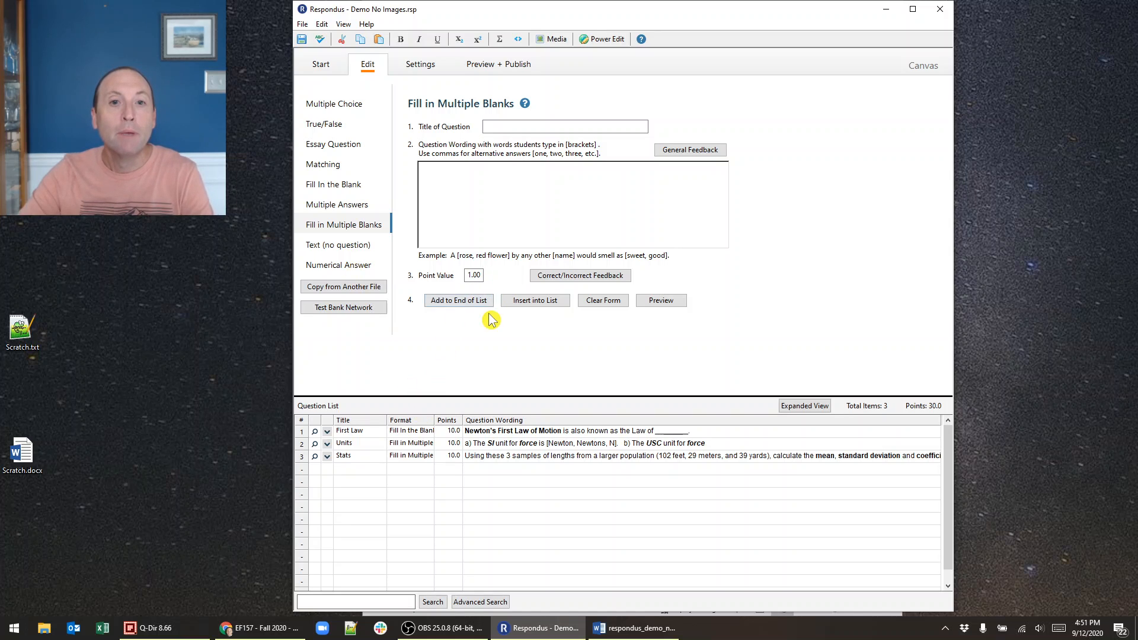
Preview the file, checking the wording and correct answers of all three questions, and close the preview.
{"action": "left_click", "coordinate": [477, 64]}
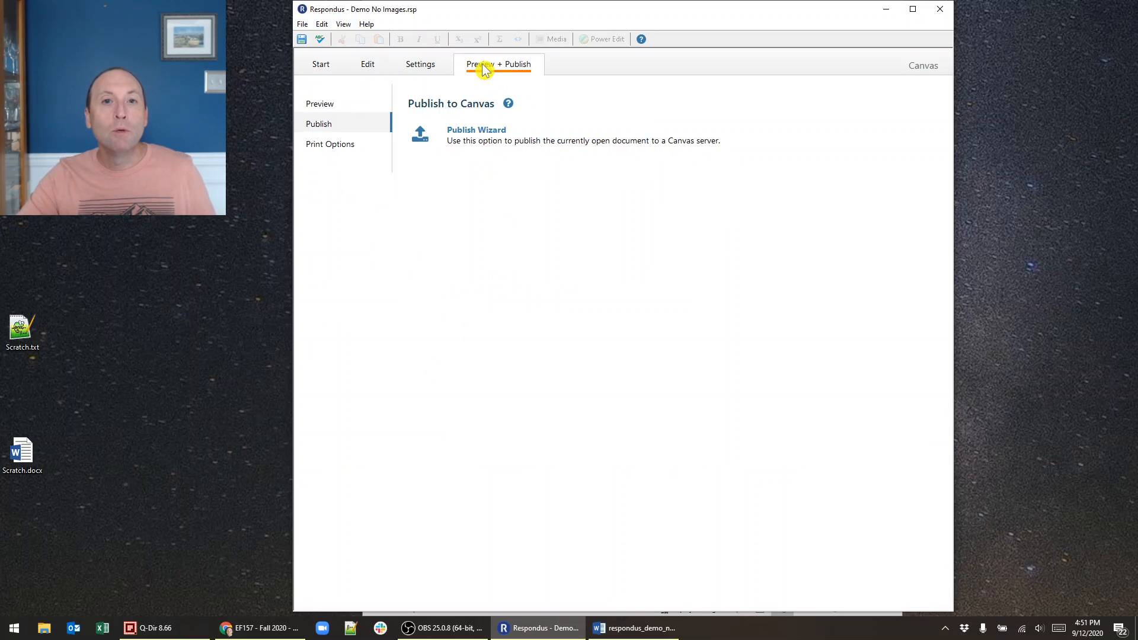
{"action": "left_click", "coordinate": [328, 108]}
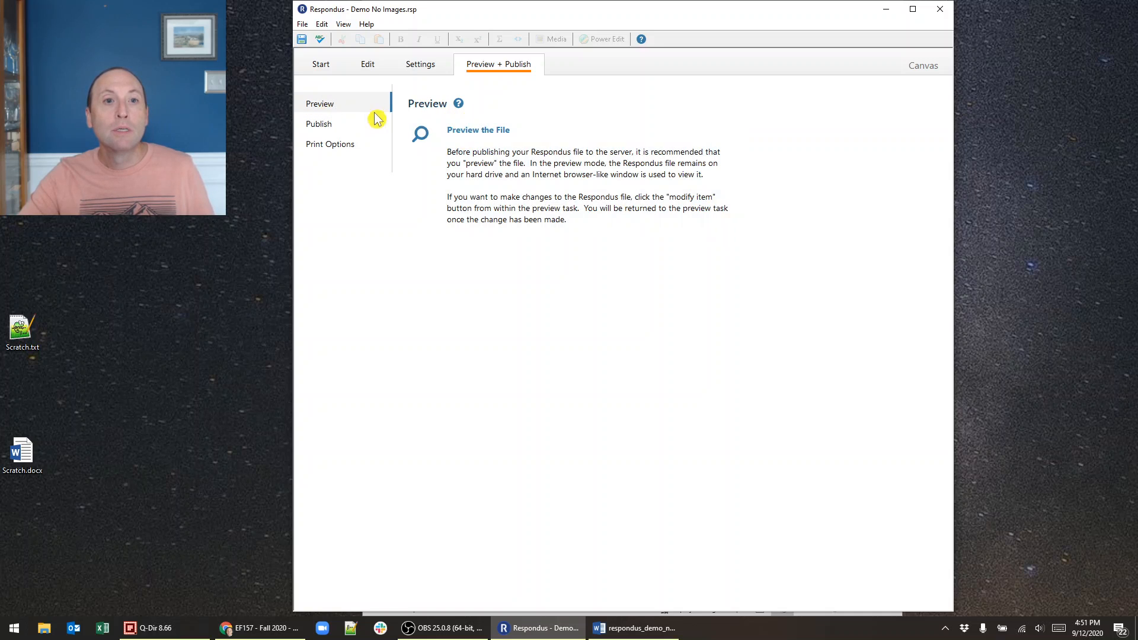
{"action": "left_click", "coordinate": [496, 136]}
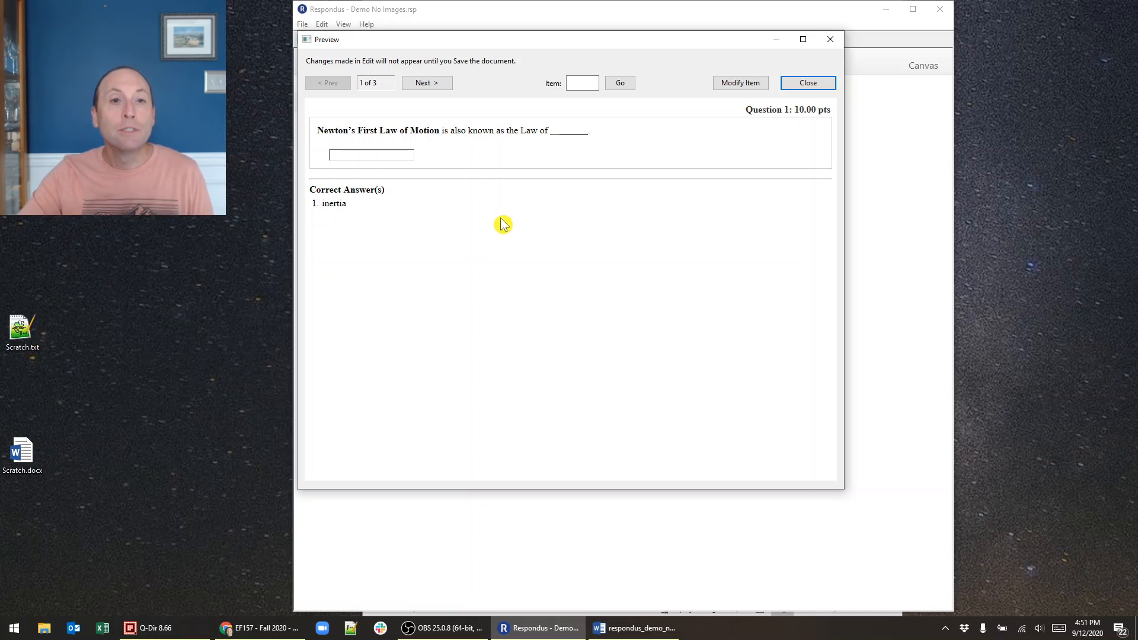
{"action": "left_click", "coordinate": [431, 86]}
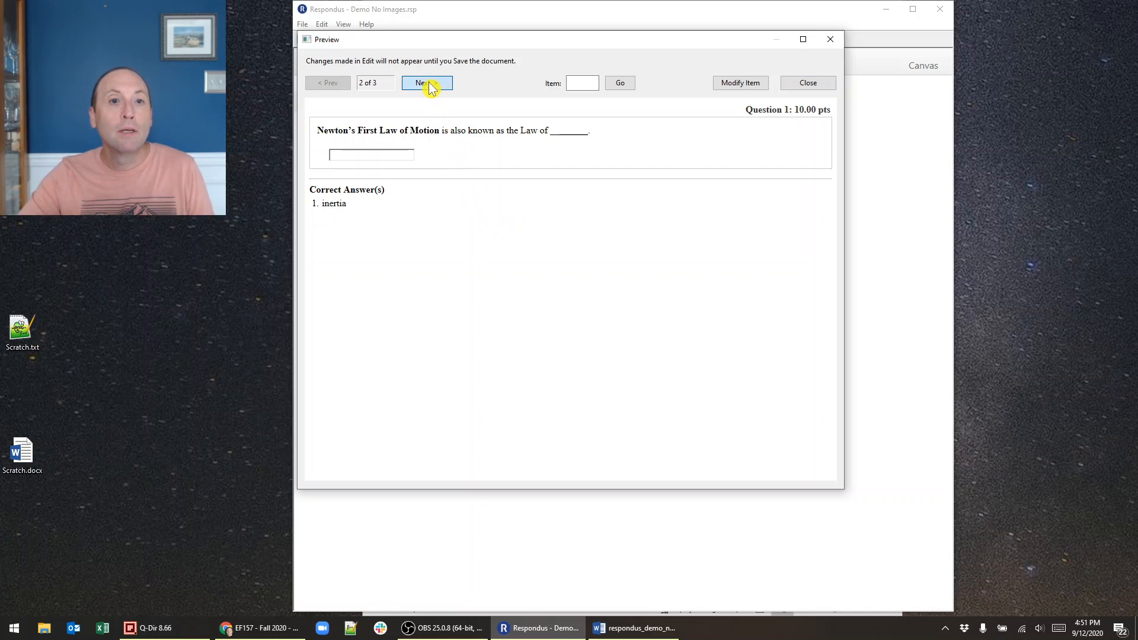
{"action": "left_click", "coordinate": [341, 86]}
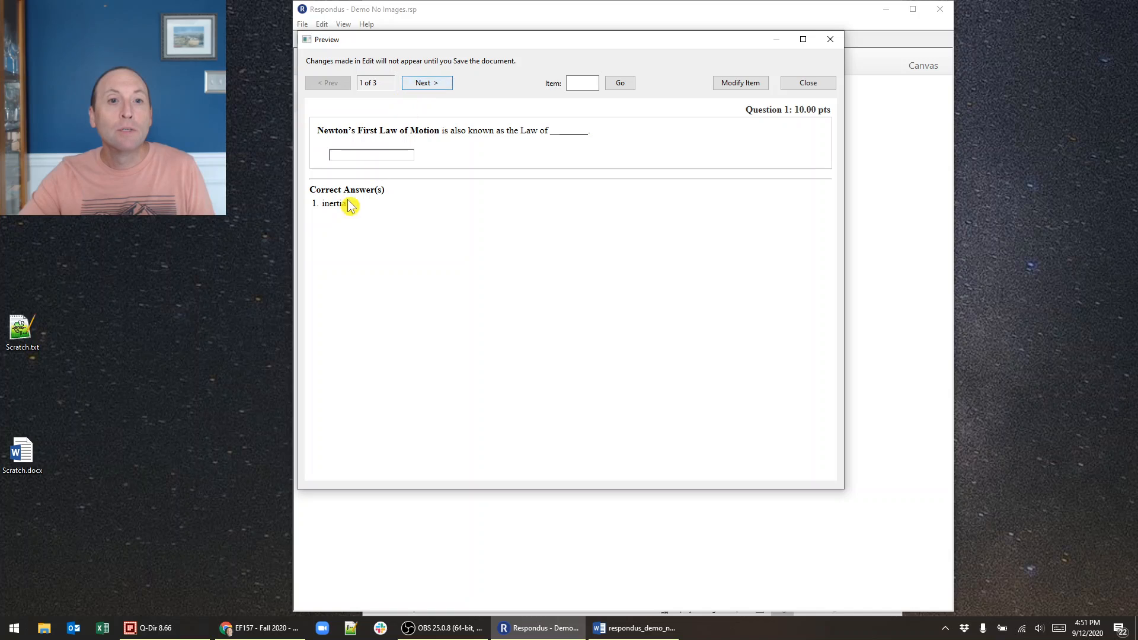
{"action": "left_click", "coordinate": [434, 86]}
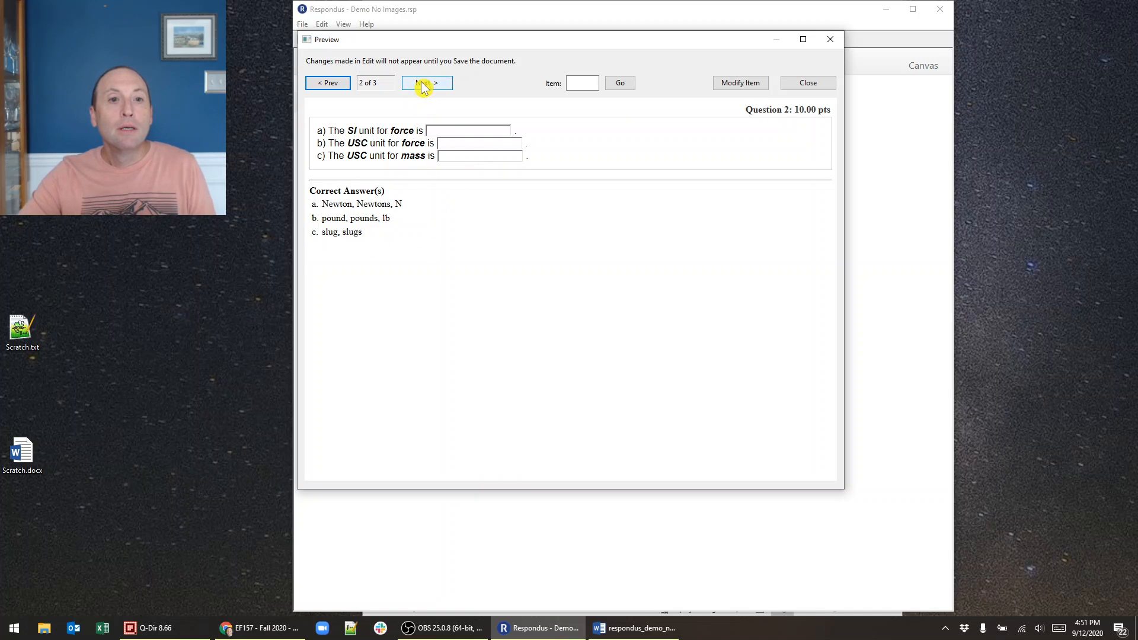
{"action": "left_click", "coordinate": [423, 86]}
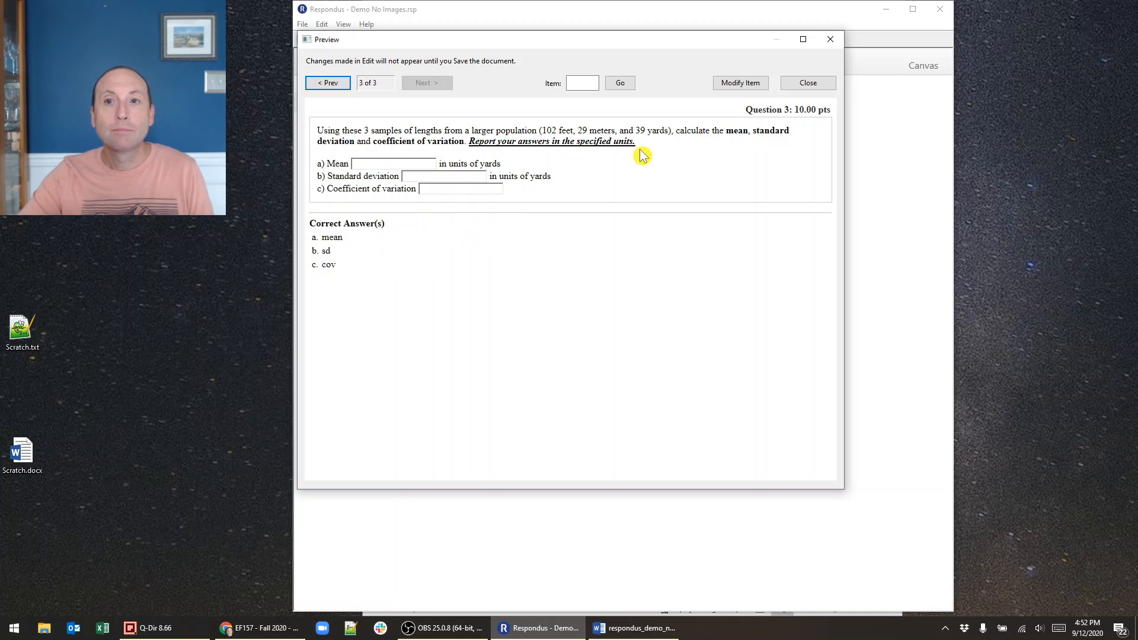
{"action": "left_click", "coordinate": [809, 84]}
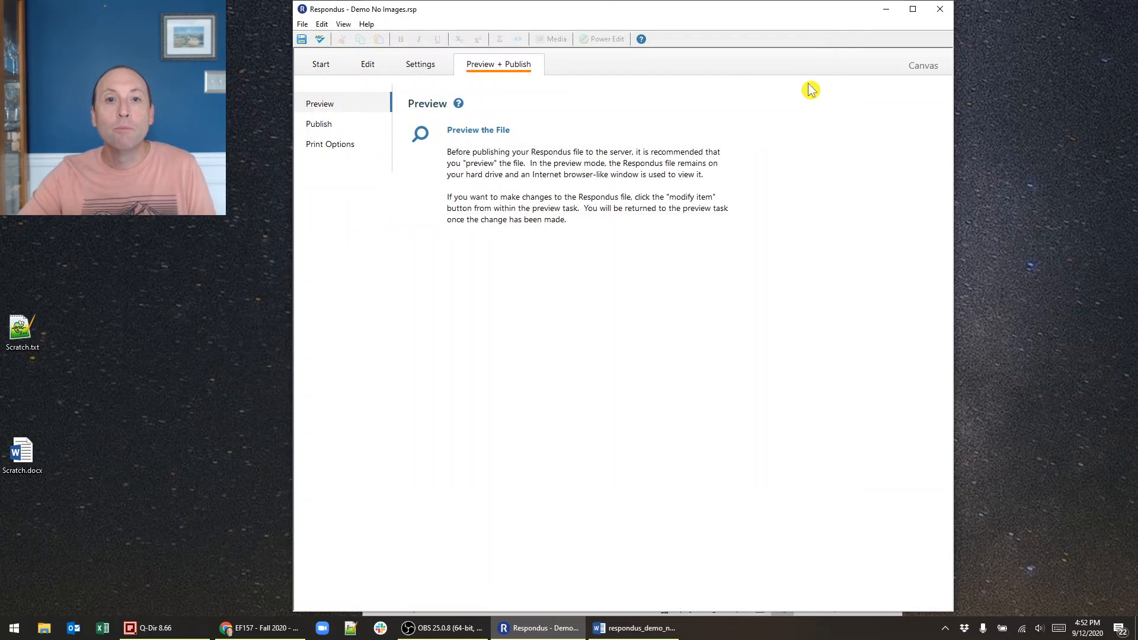
Start publishing the document to a single Canvas course and add a new server with manually entered settings.
{"action": "left_click", "coordinate": [322, 130]}
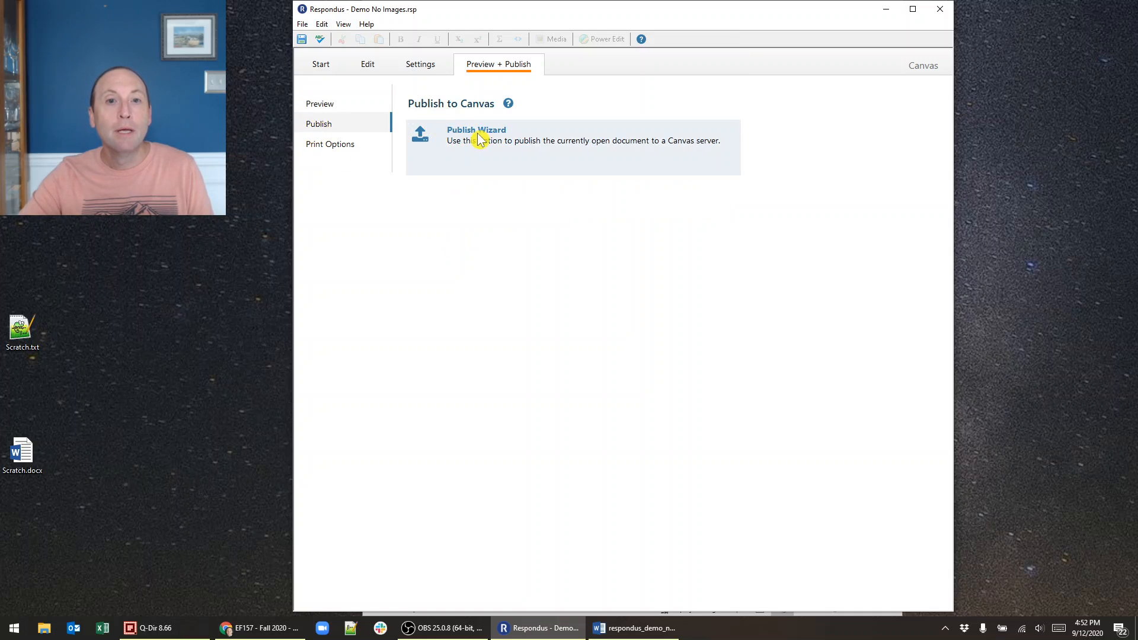
{"action": "left_click", "coordinate": [497, 136]}
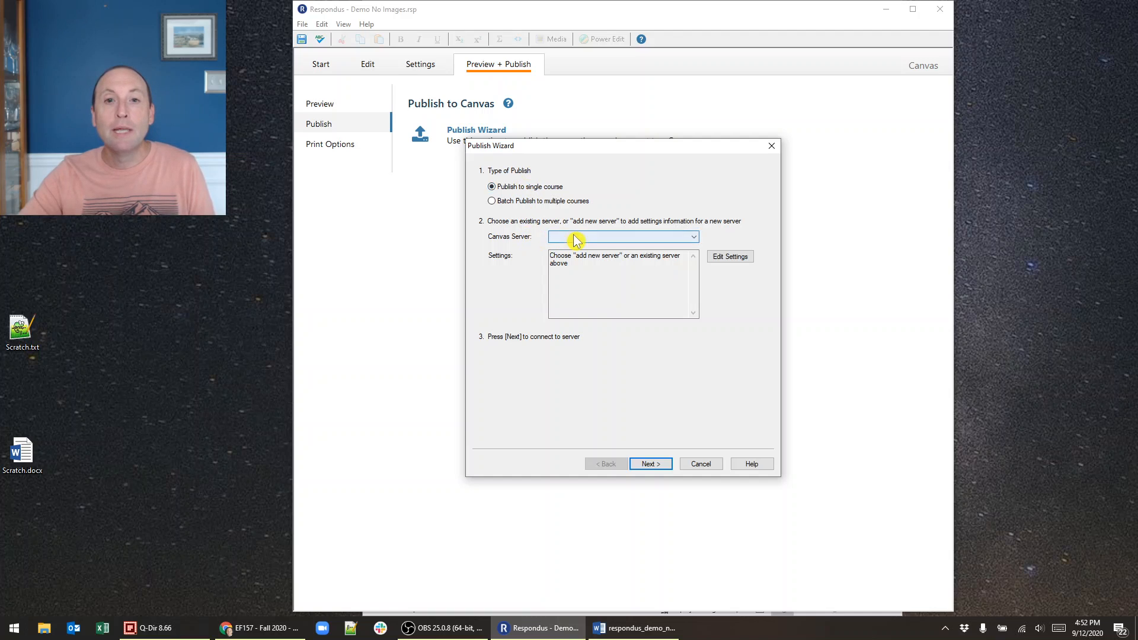
{"action": "left_click", "coordinate": [607, 239]}
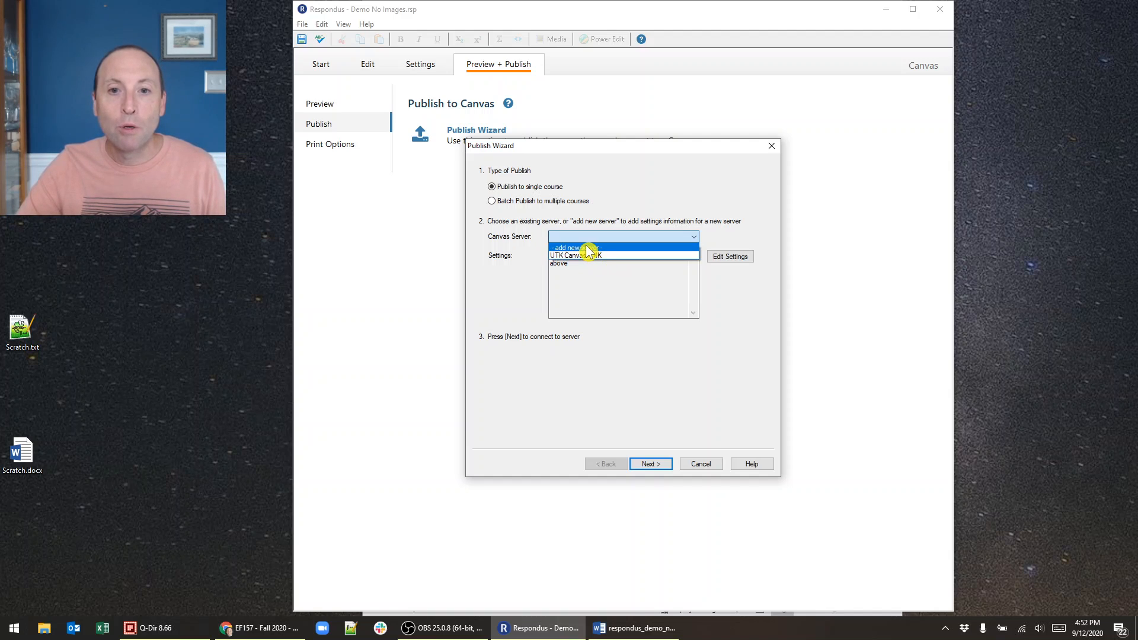
{"action": "left_click", "coordinate": [587, 250]}
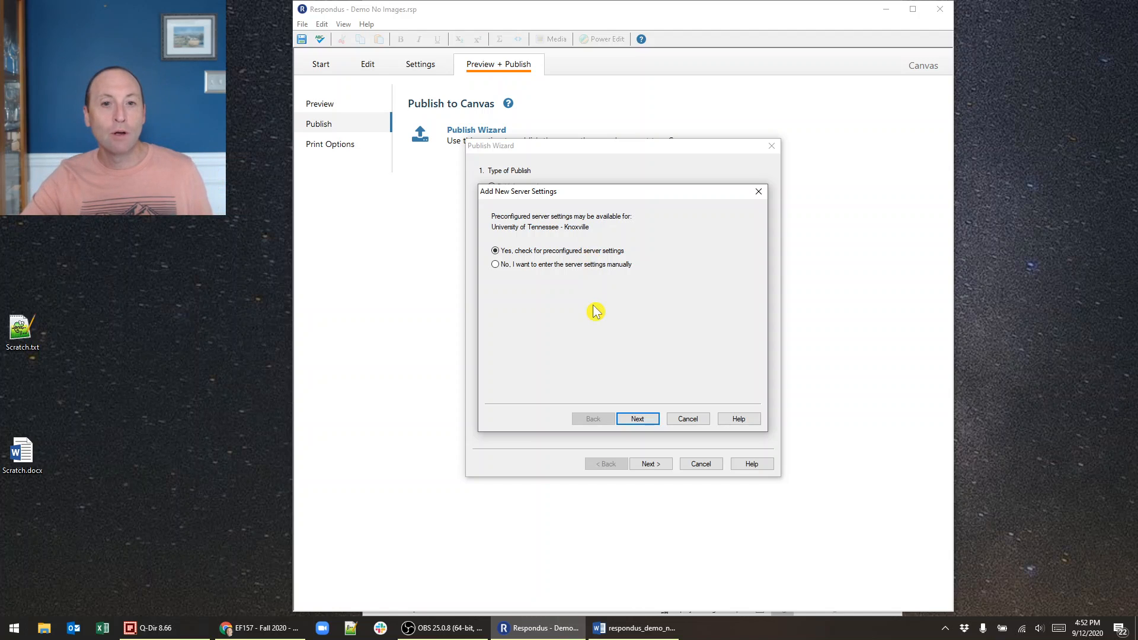
{"action": "left_click", "coordinate": [496, 266]}
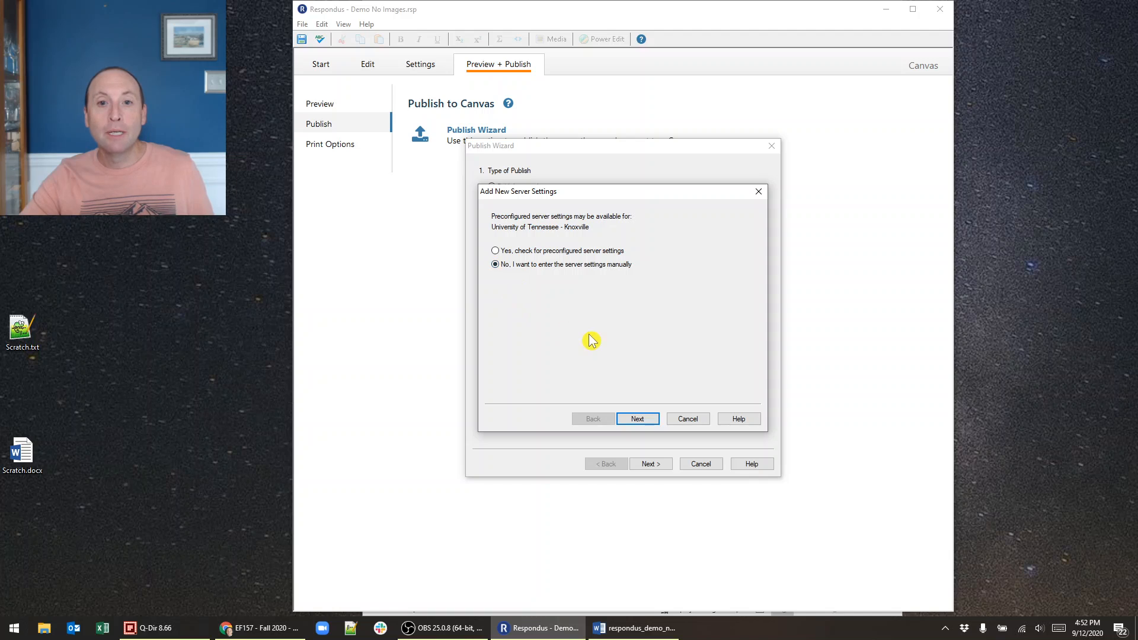
{"action": "left_click", "coordinate": [638, 419]}
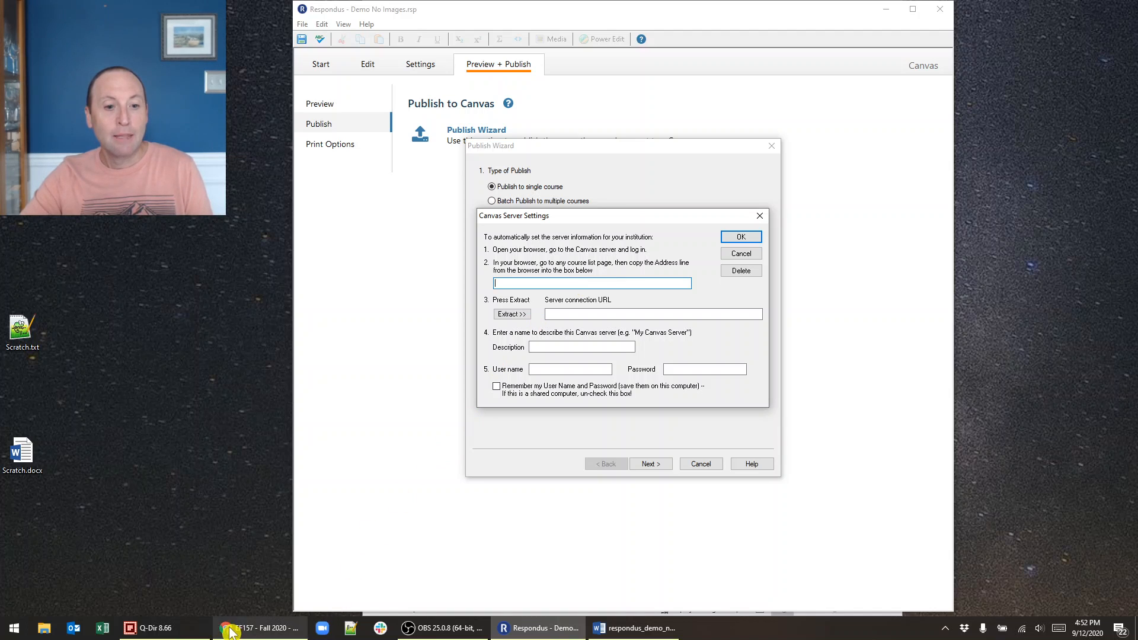
Copy the EF157 - Fall 2020 course address from Chrome into the Canvas server settings and extract the server connection URL.
{"action": "left_click", "coordinate": [248, 631]}
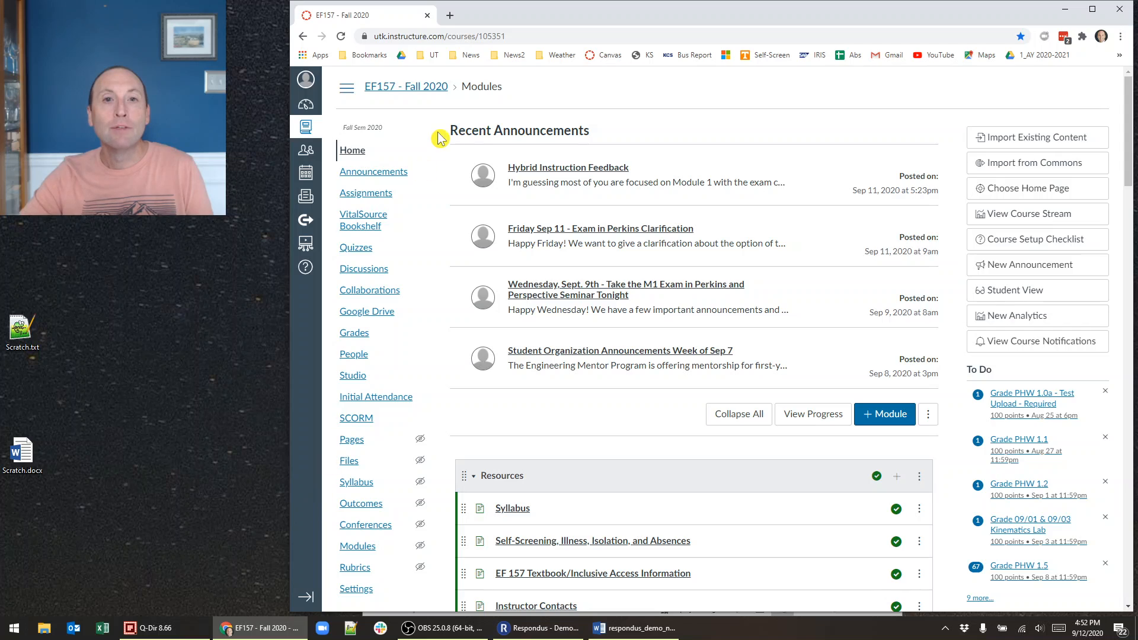
{"action": "left_click", "coordinate": [525, 38]}
{"action": "key", "text": "ctrl+c"}
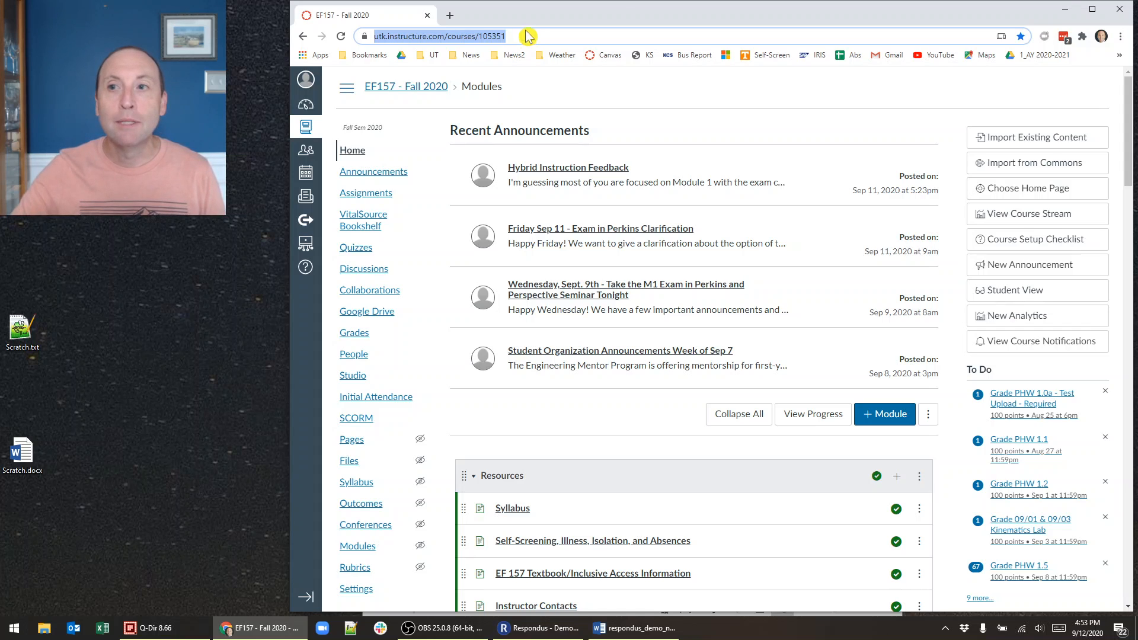
{"action": "left_click", "coordinate": [1069, 9]}
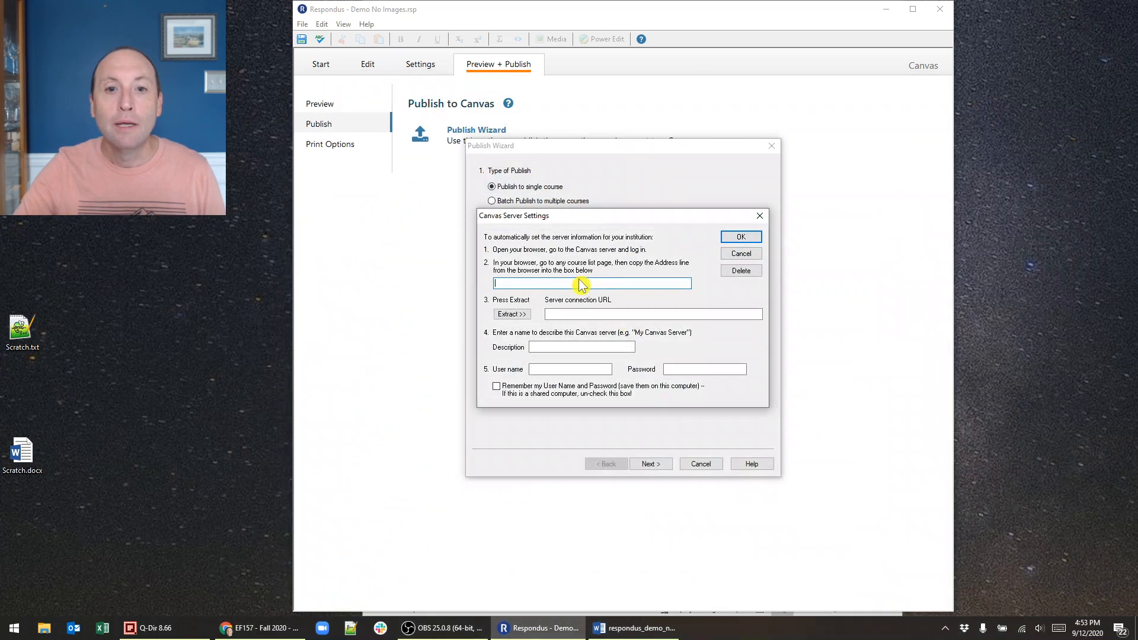
{"action": "left_click", "coordinate": [541, 283]}
{"action": "key", "text": "ctrl+v"}
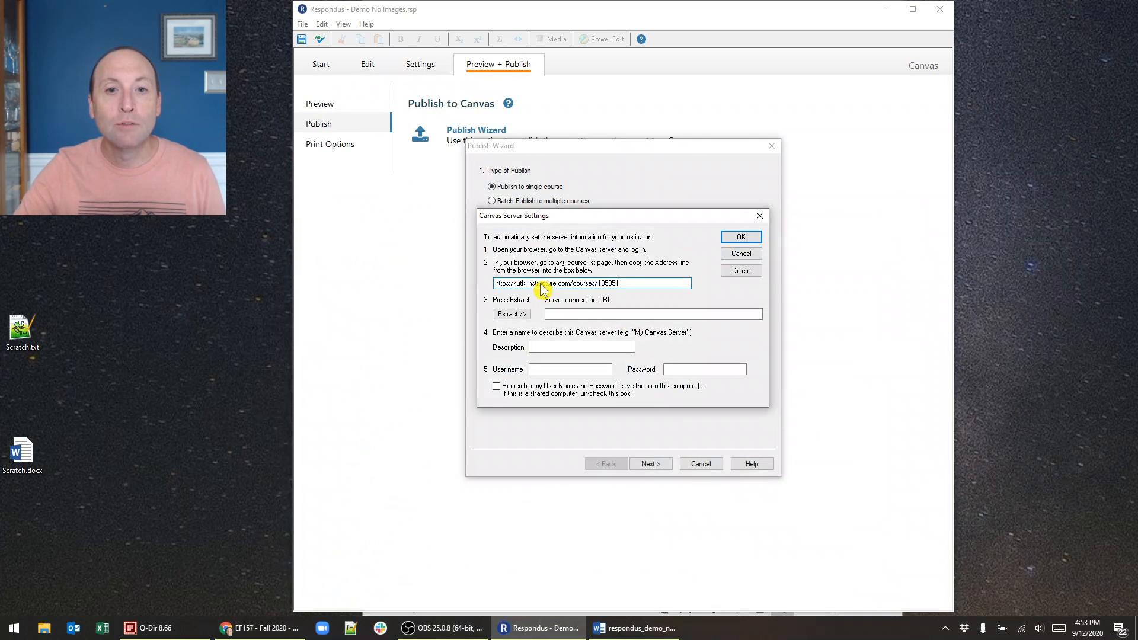
{"action": "left_click", "coordinate": [507, 322]}
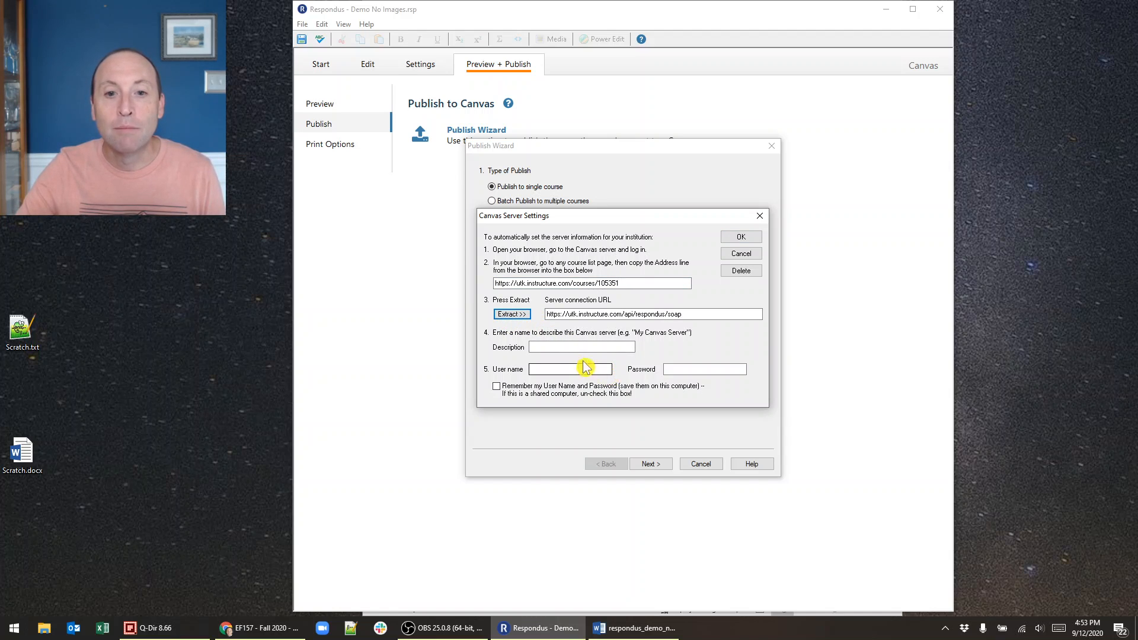
Describe the server as "UTK Canvas" plus the instructor's first name, enter the user name and password, have them remembered and save the settings.
{"action": "left_click", "coordinate": [560, 349]}
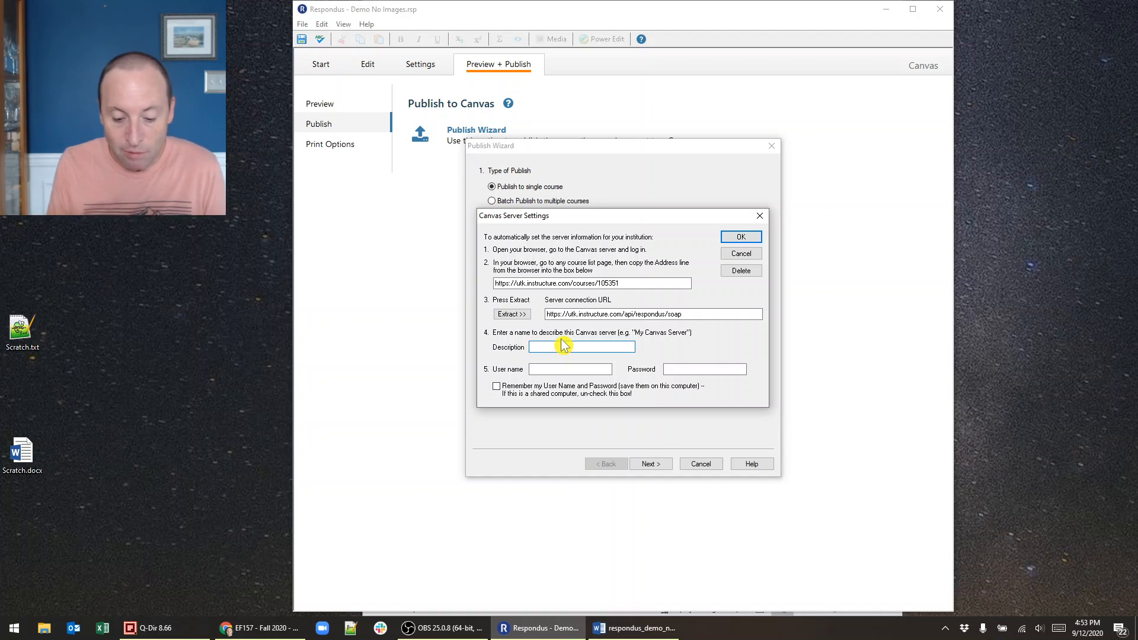
{"action": "type", "text": "UTK Canvas"}
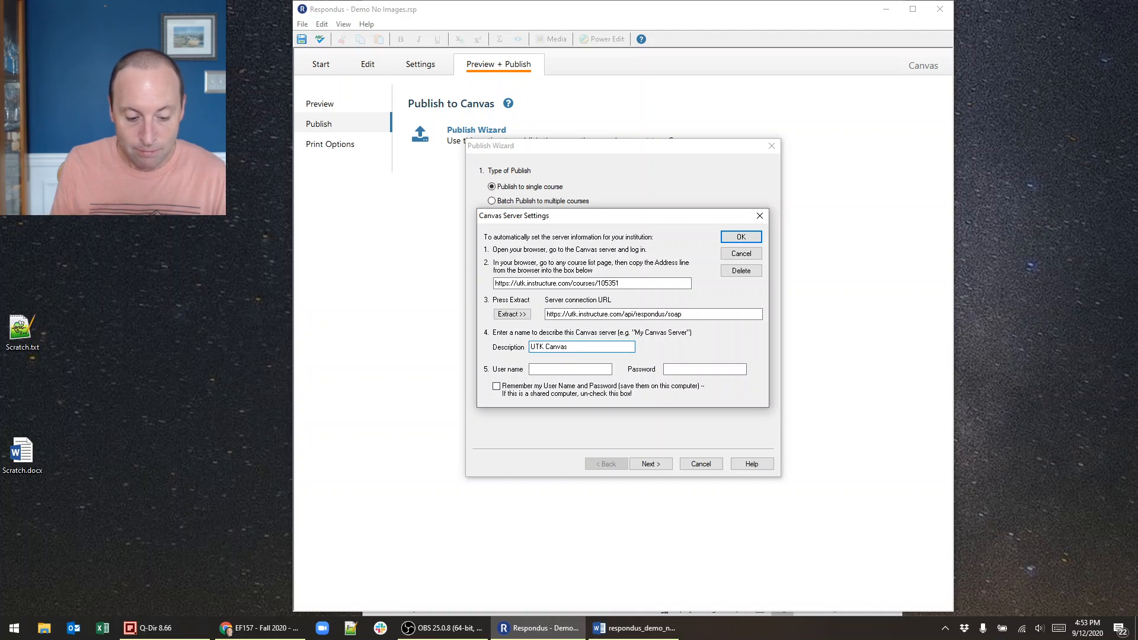
{"action": "type", "text": " Kevin"}
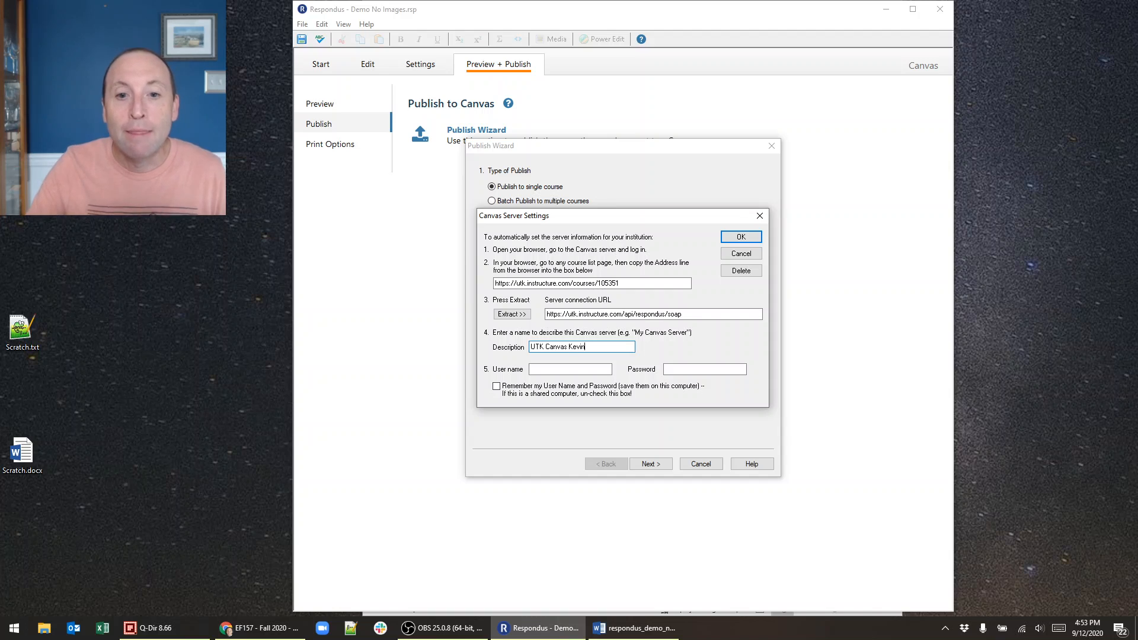
{"action": "left_click", "coordinate": [559, 374]}
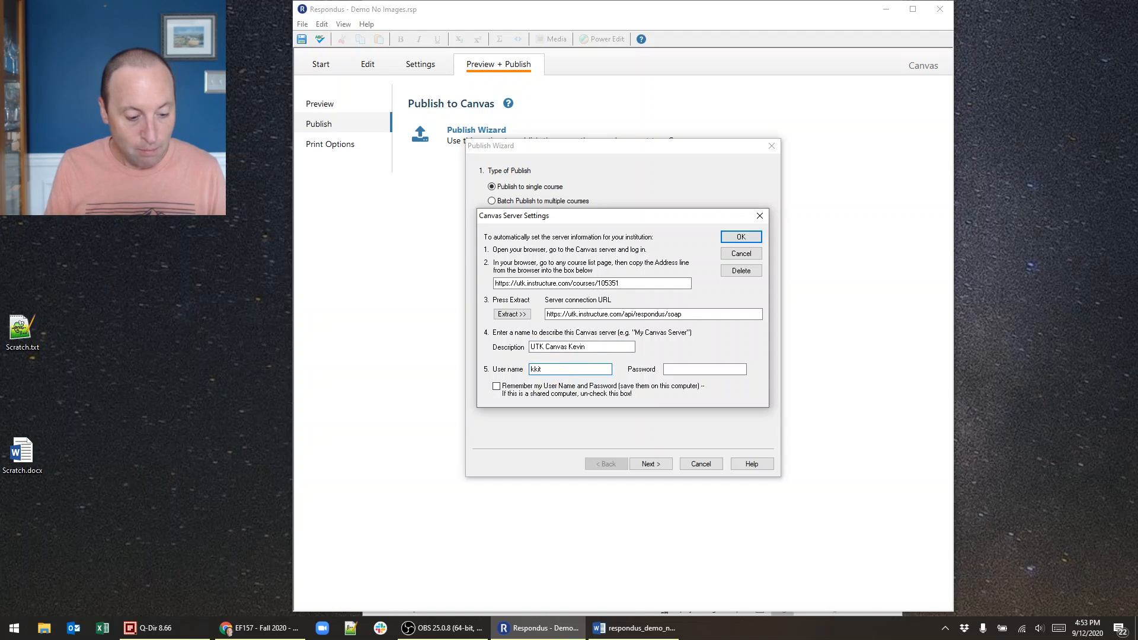
{"action": "key", "text": "Tab"}
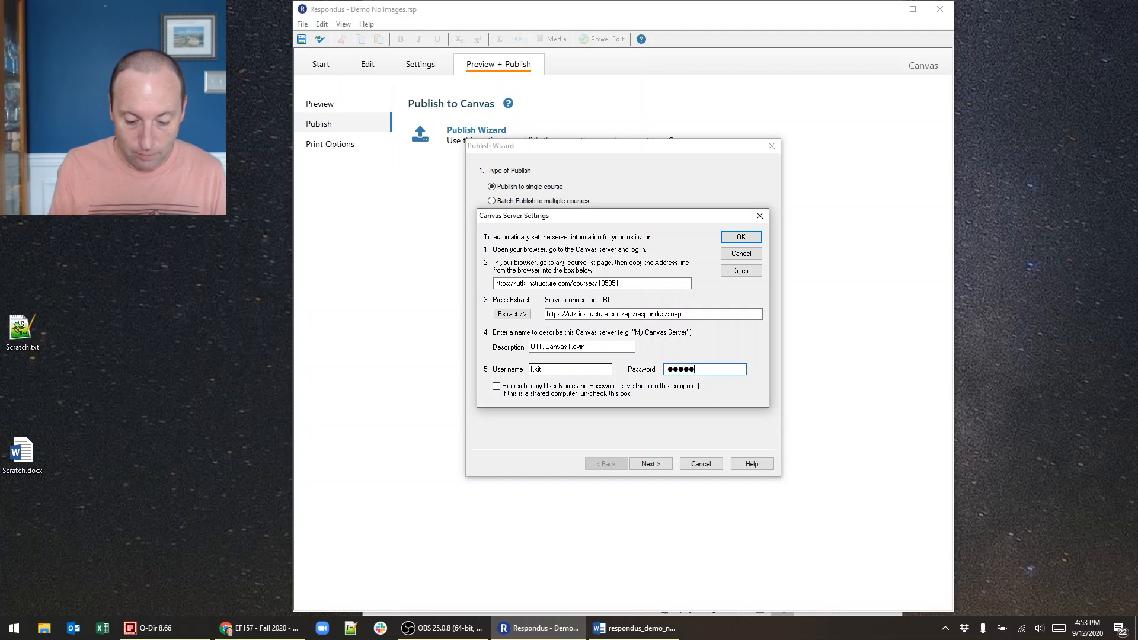
{"action": "type", "text": "●●●●●●●●●●●"}
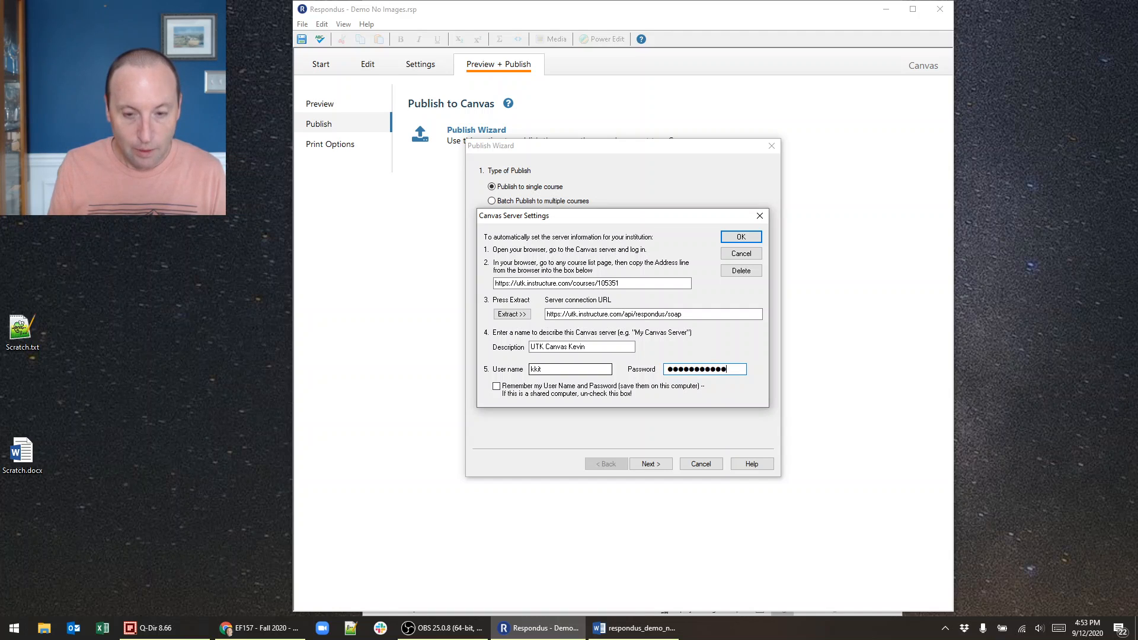
{"action": "type", "text": "●"}
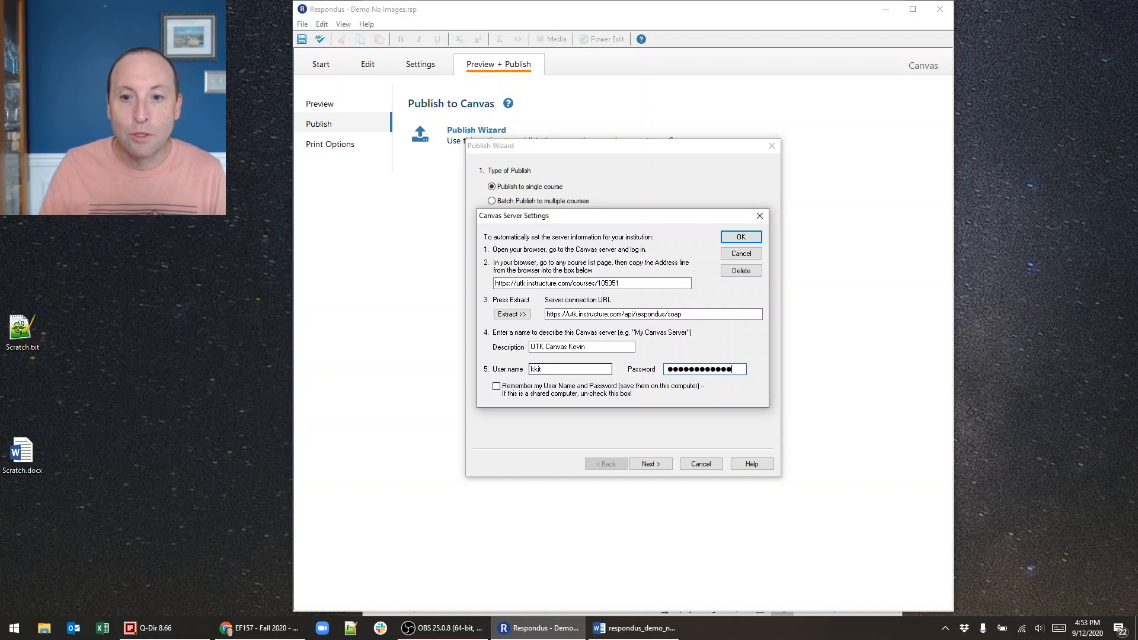
{"action": "left_click", "coordinate": [497, 387]}
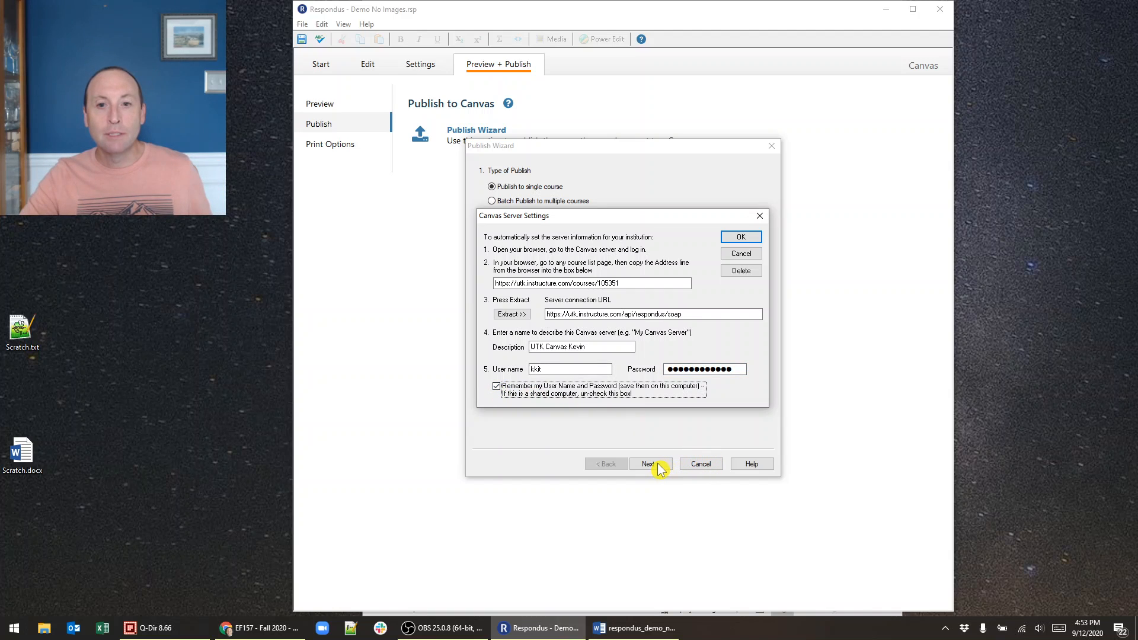
{"action": "left_click", "coordinate": [741, 239]}
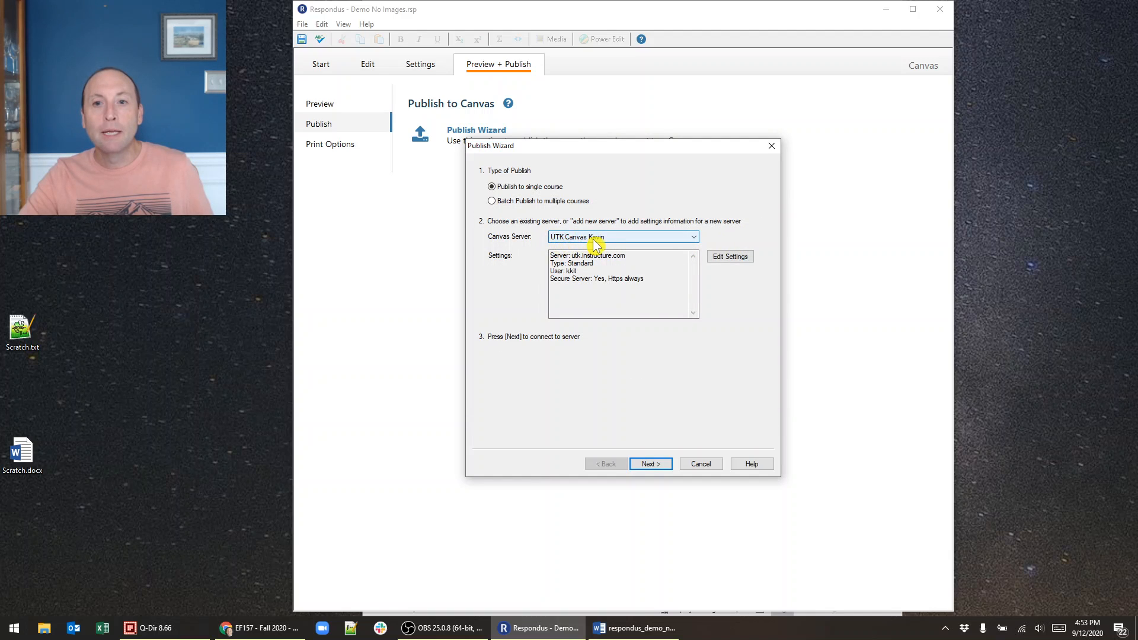
Connect to the Canvas server, log in with the NetID and account password, and authorize Respondus to access the account.
{"action": "left_click", "coordinate": [650, 465]}
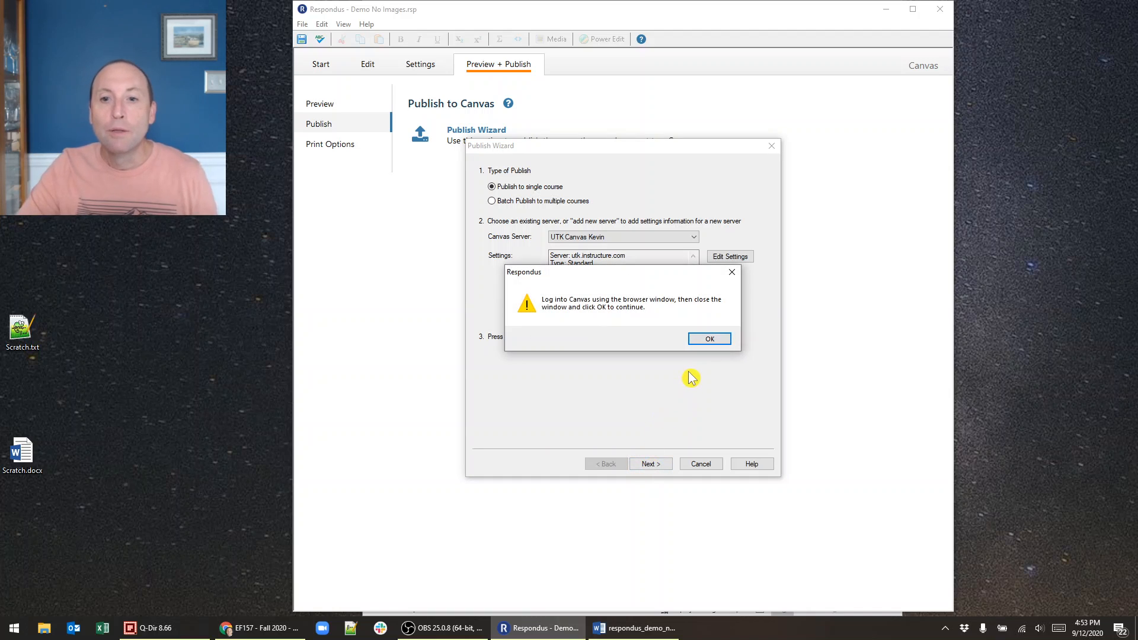
{"action": "left_click", "coordinate": [708, 341]}
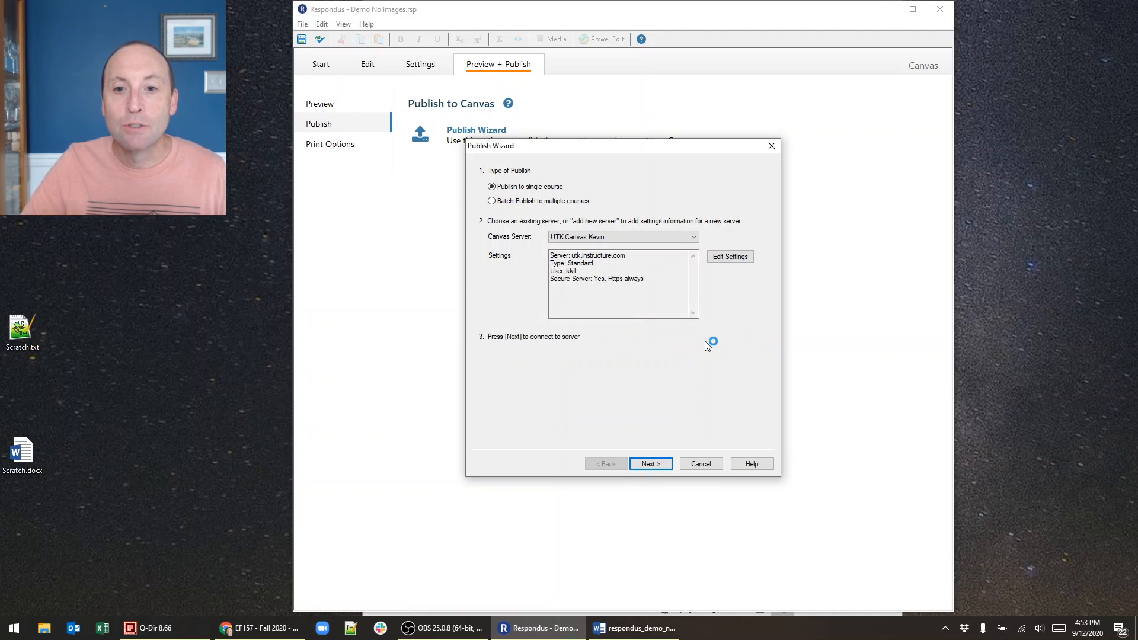
{"action": "left_click", "coordinate": [706, 342]}
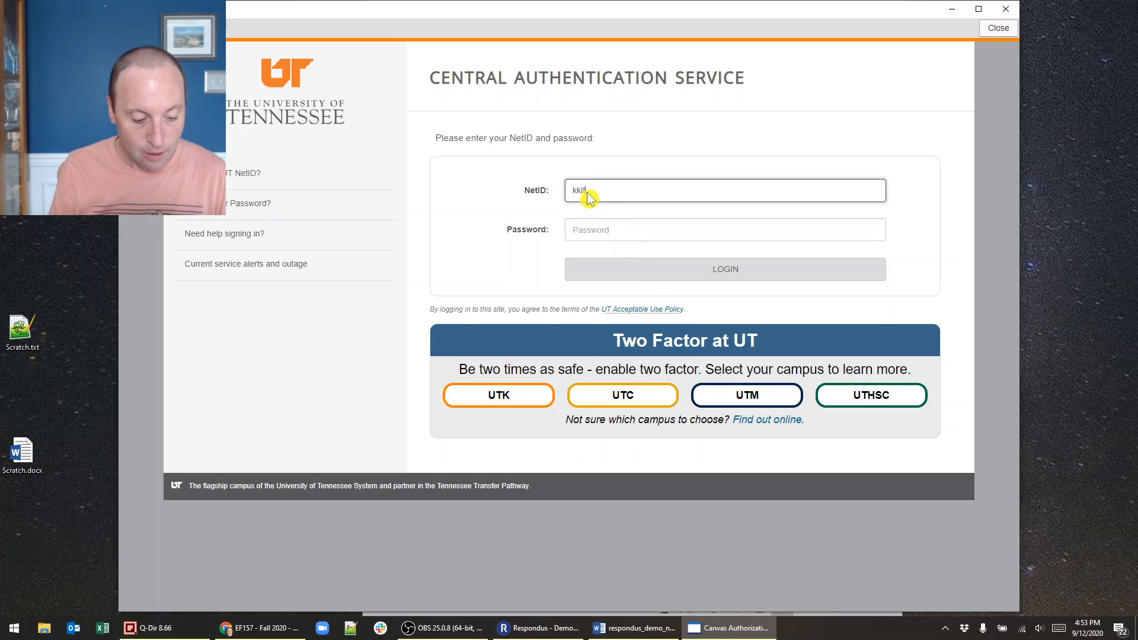
{"action": "key", "text": "Tab"}
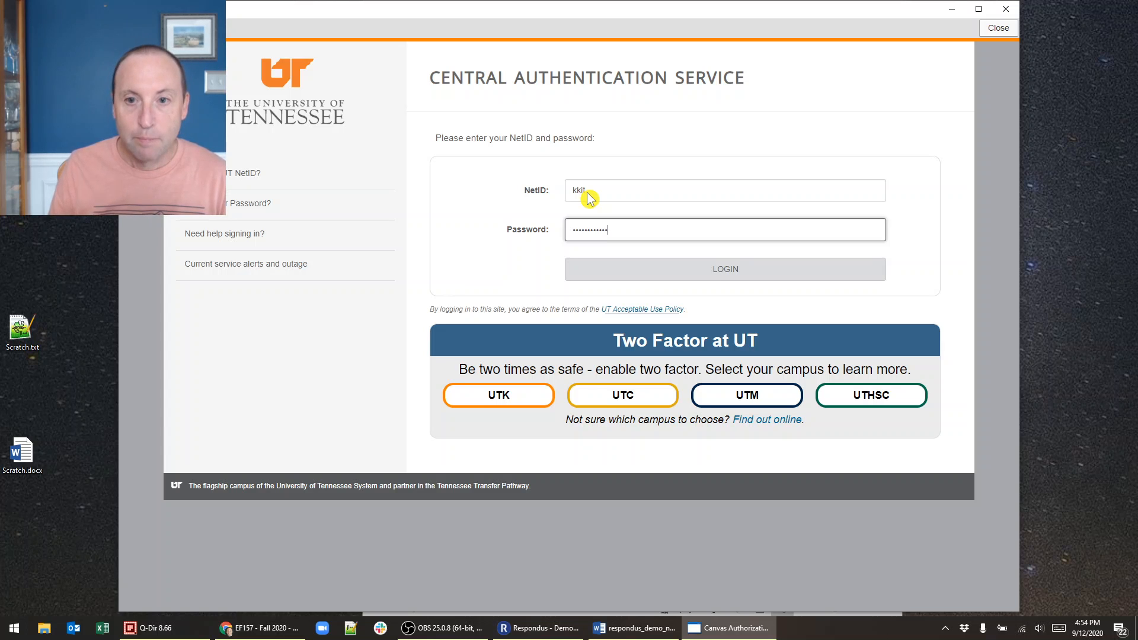
{"action": "left_click", "coordinate": [725, 268]}
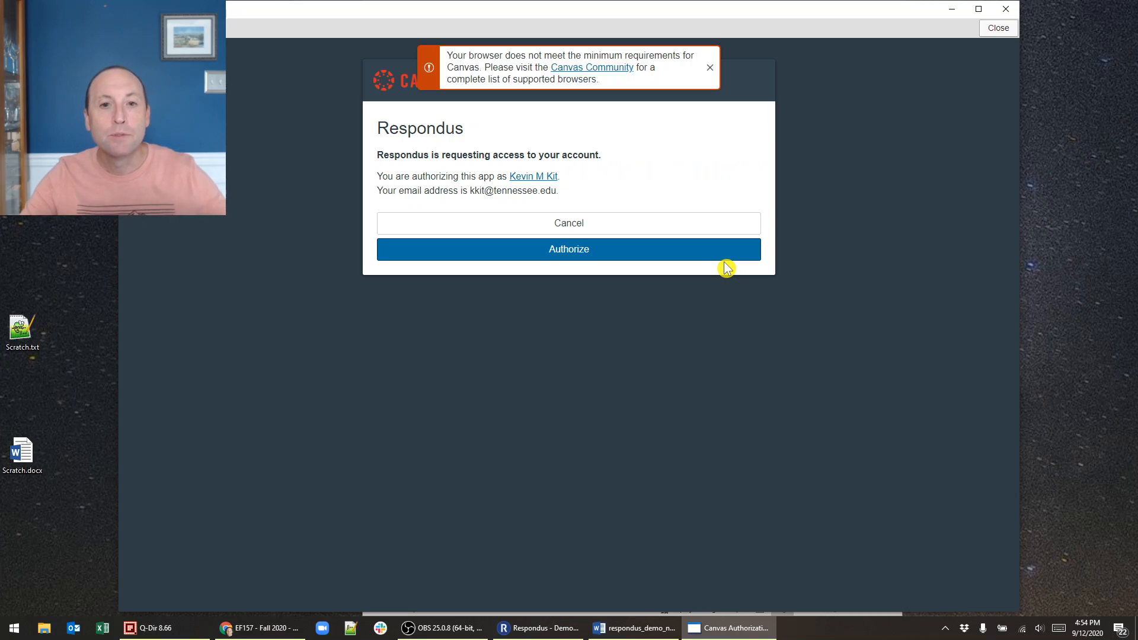
{"action": "left_click", "coordinate": [571, 255]}
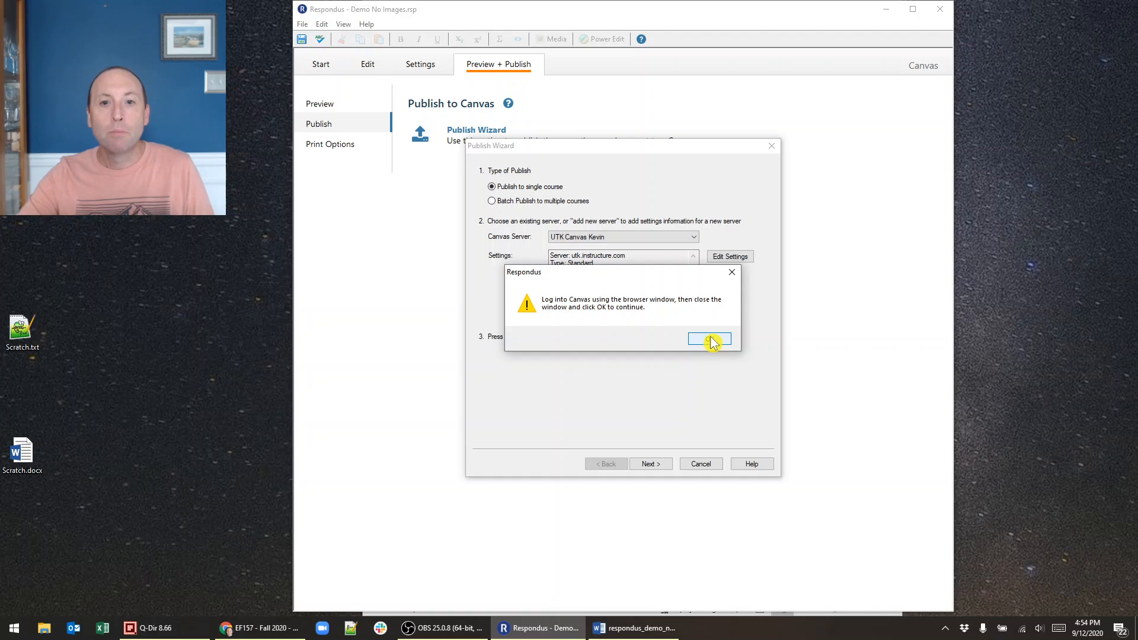
{"action": "left_click", "coordinate": [711, 340]}
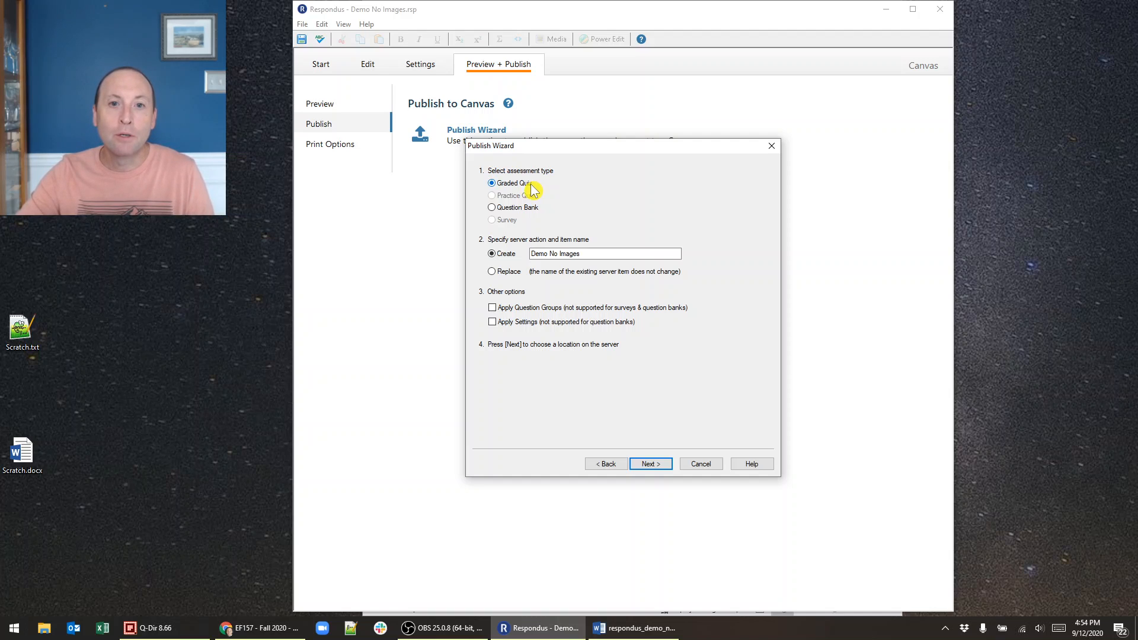
Publish the document as a new question bank named "Demo No Images" to the course EF157 - Fall 2020 and finish the wizard.
{"action": "left_click", "coordinate": [492, 209]}
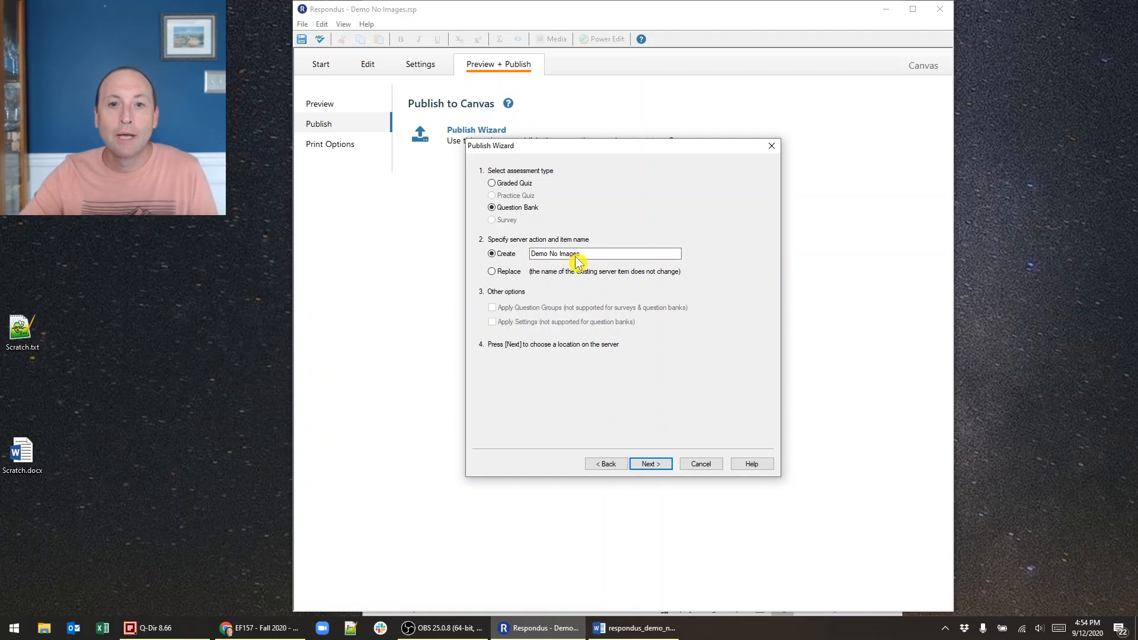
{"action": "left_click", "coordinate": [648, 465]}
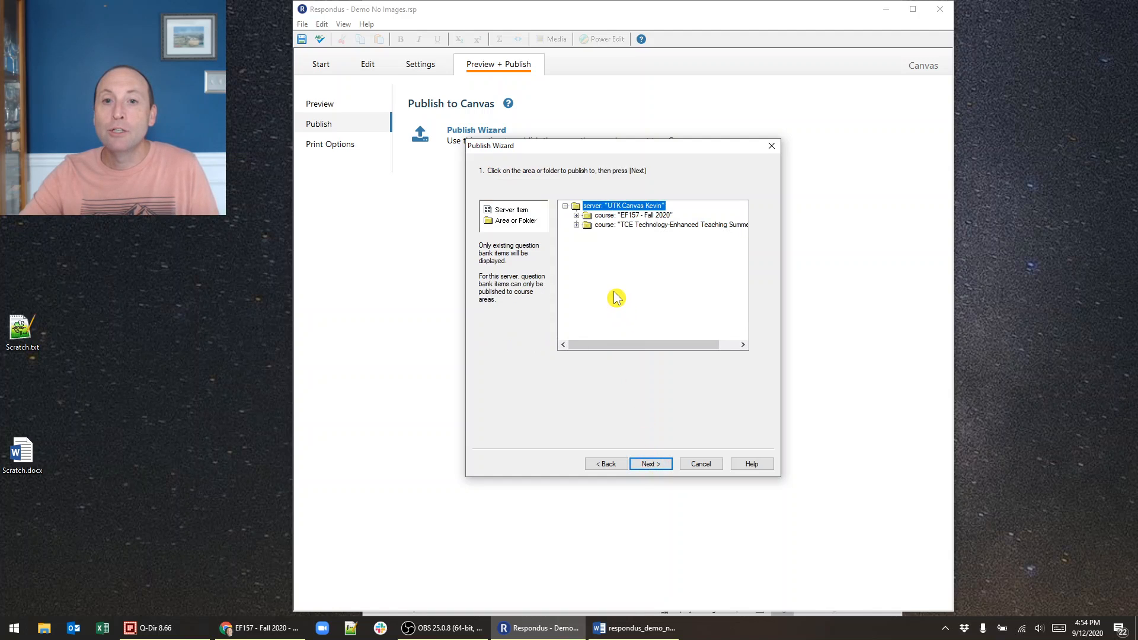
{"action": "left_click", "coordinate": [587, 216]}
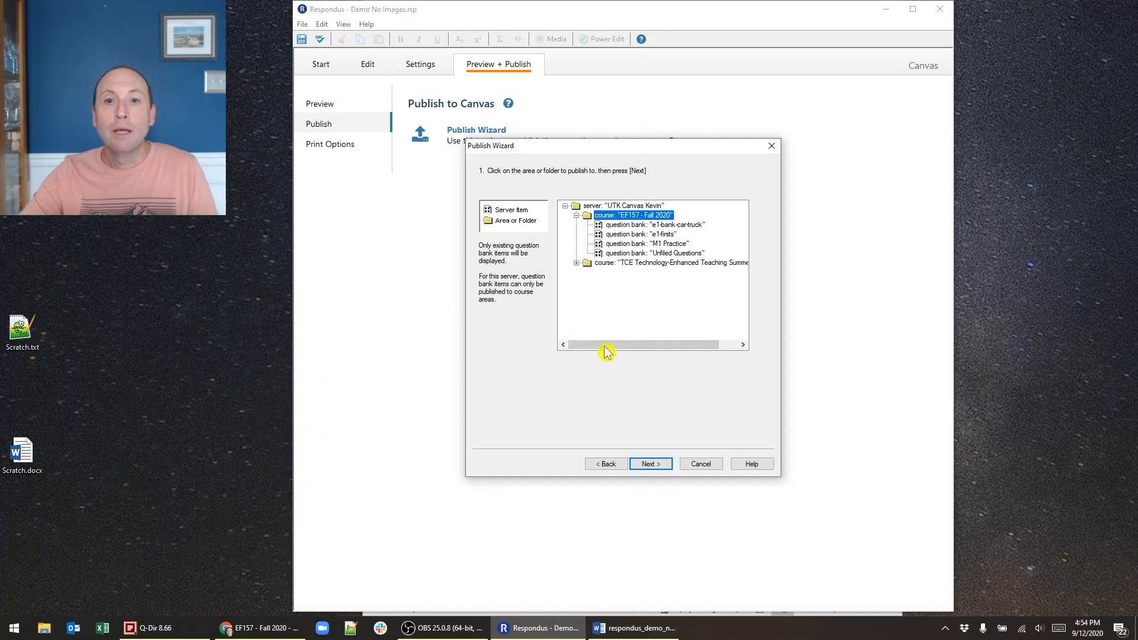
{"action": "left_click", "coordinate": [648, 465]}
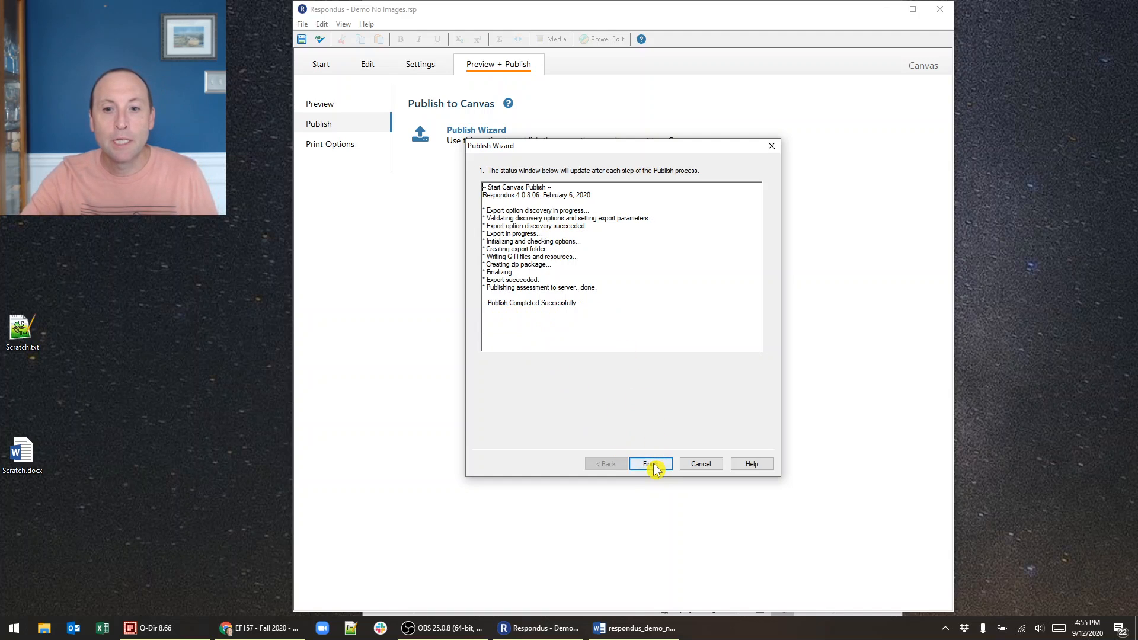
{"action": "left_click", "coordinate": [651, 464]}
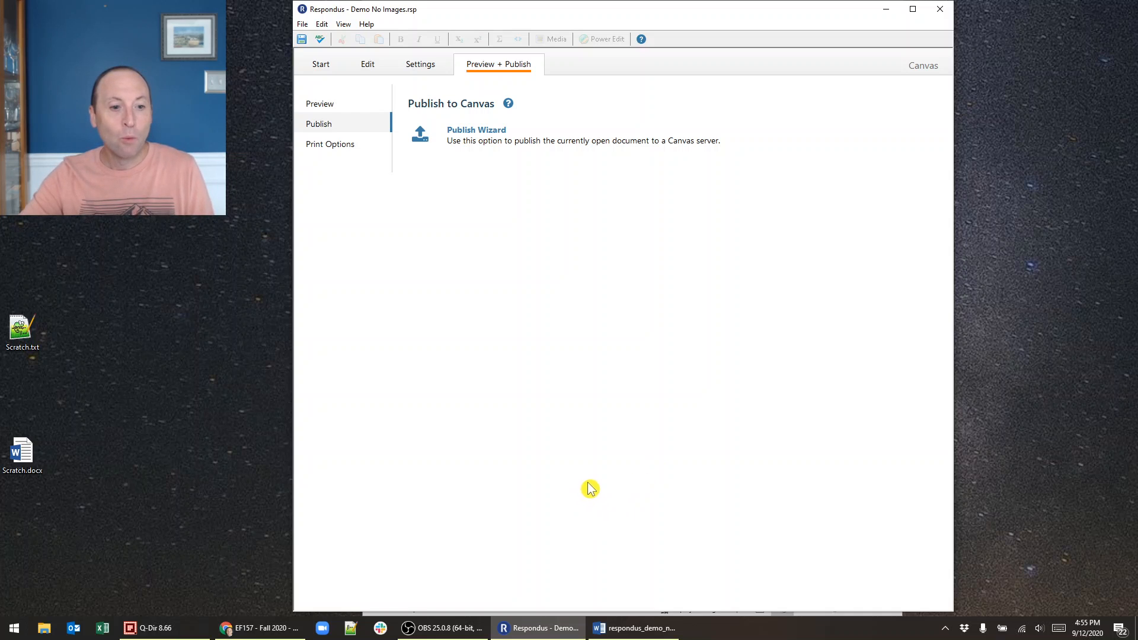
Switch to Chrome and open the "Demo No Images" question bank from the question banks of the EF157 - Fall 2020 course.
{"action": "left_click", "coordinate": [285, 630]}
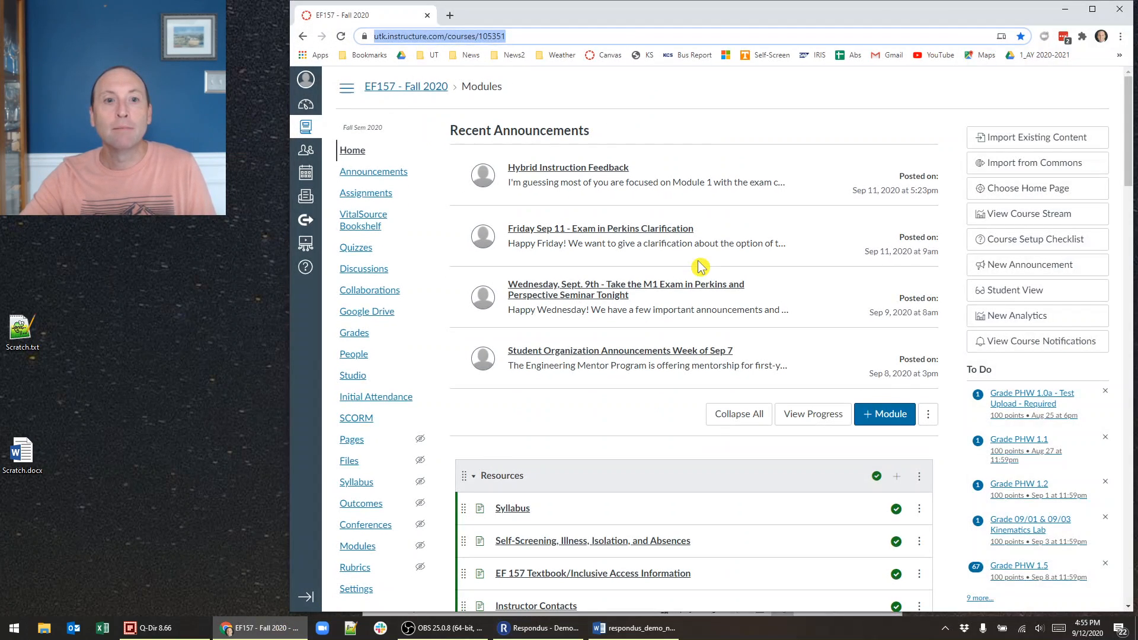
{"action": "left_click", "coordinate": [356, 252]}
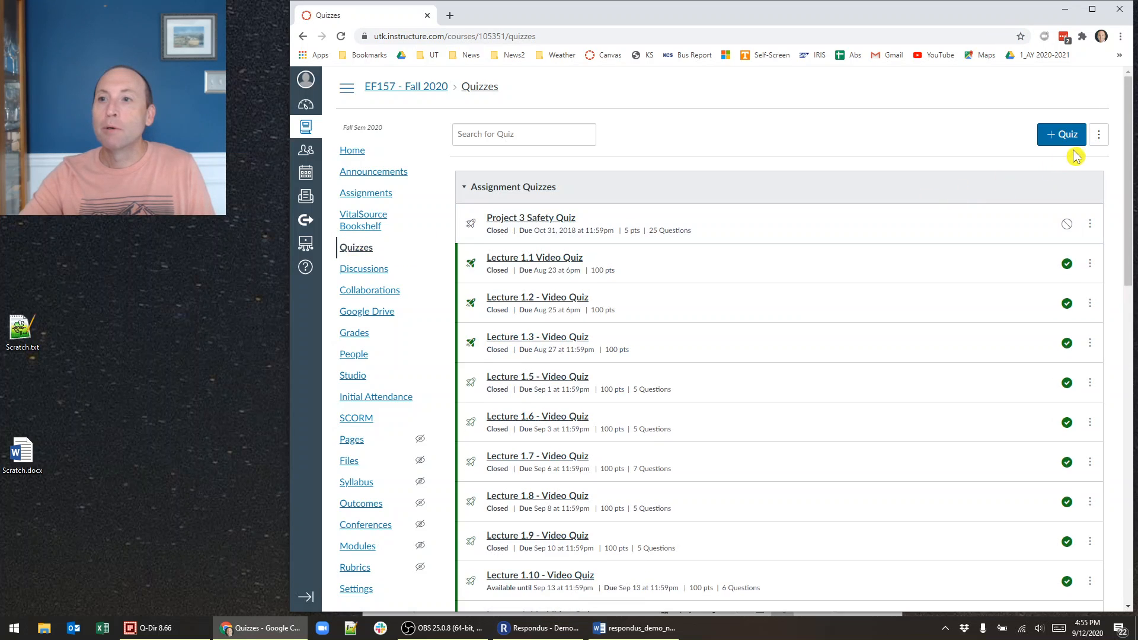
{"action": "left_click", "coordinate": [1100, 140]}
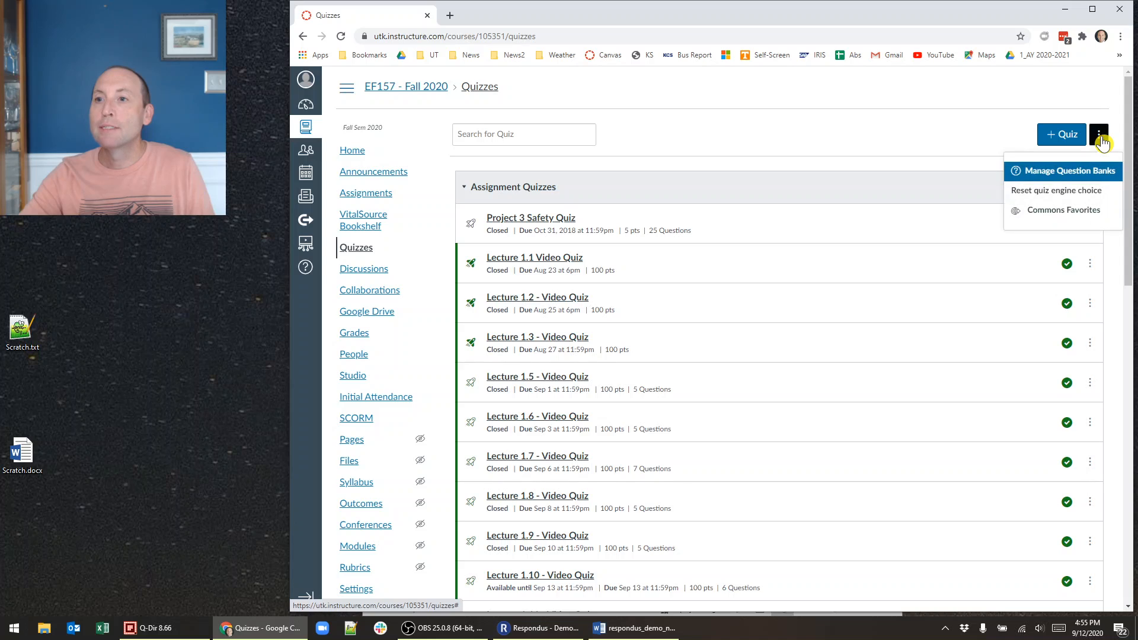
{"action": "left_click", "coordinate": [1087, 173]}
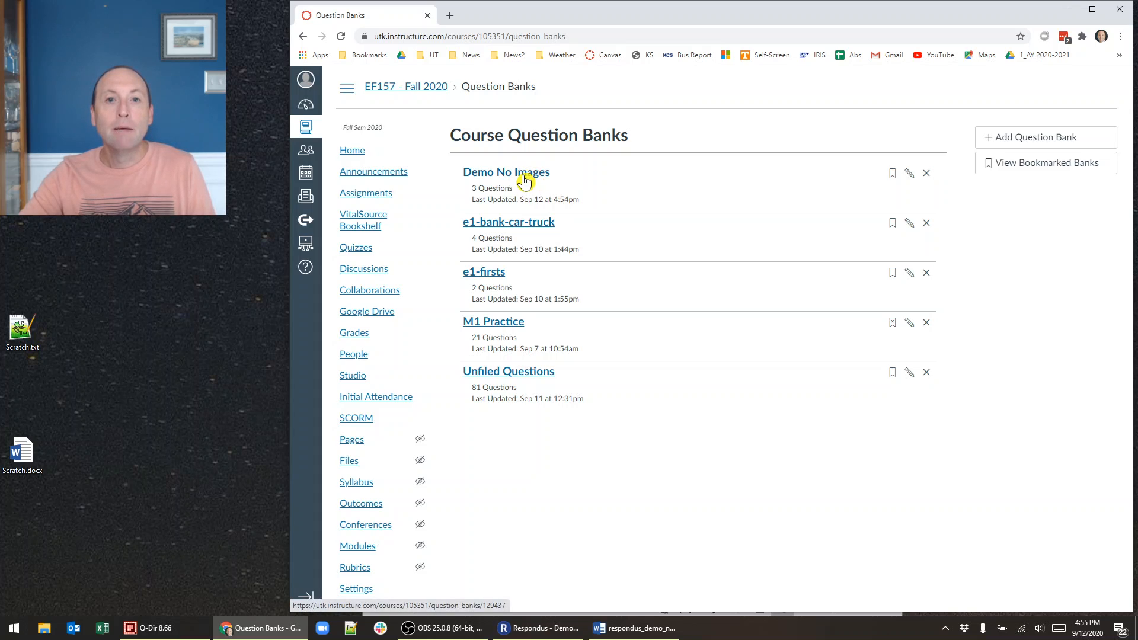
{"action": "left_click", "coordinate": [524, 181]}
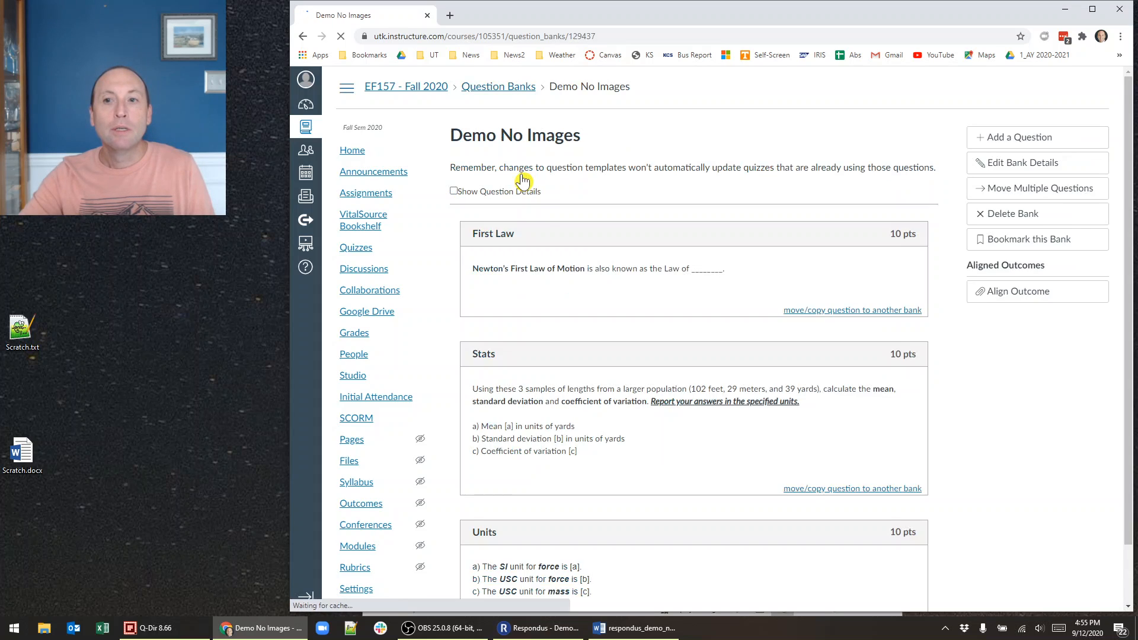
{"action": "scroll", "coordinate": [609, 267], "scroll_direction": "down", "scroll_amount": 1}
{"action": "scroll", "coordinate": [533, 231], "scroll_direction": "up", "scroll_amount": 1}
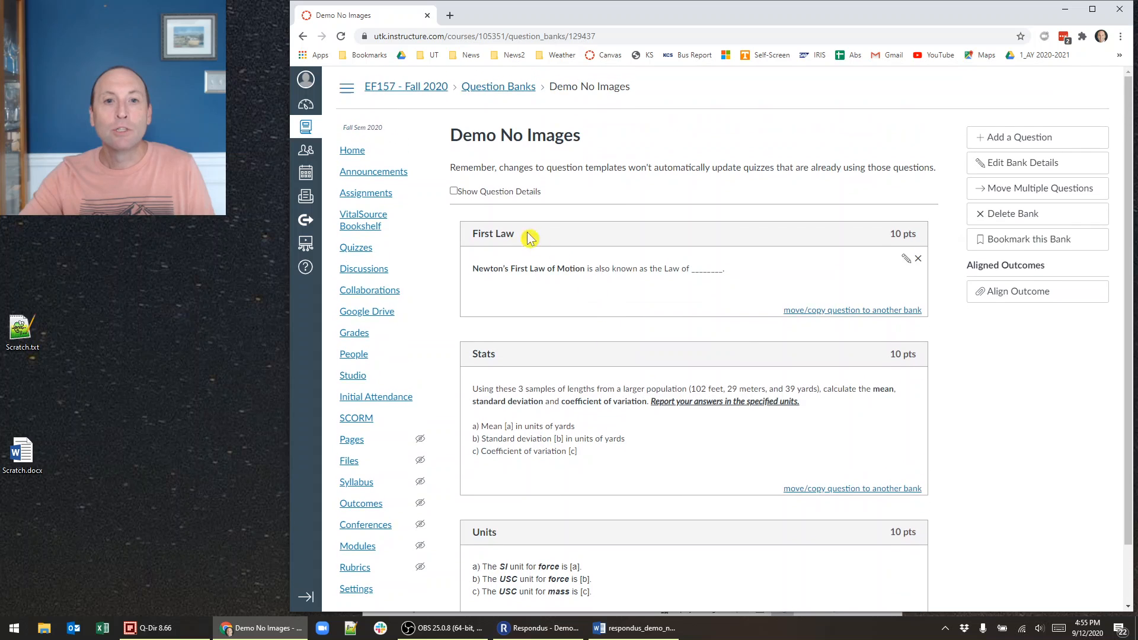
Show the question details in the bank and review the answers of the First Law, Stats and Units questions.
{"action": "left_click", "coordinate": [453, 193]}
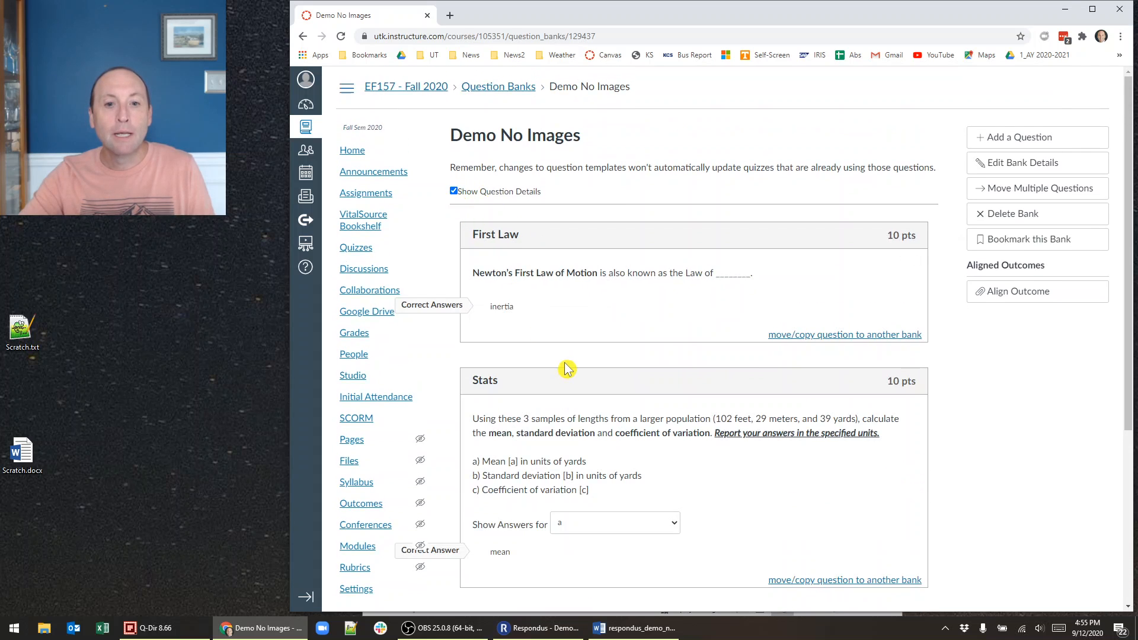
{"action": "scroll", "coordinate": [569, 379], "scroll_direction": "down", "scroll_amount": 3}
{"action": "scroll", "coordinate": [610, 444], "scroll_direction": "down", "scroll_amount": 2}
{"action": "scroll", "coordinate": [613, 450], "scroll_direction": "up", "scroll_amount": 3}
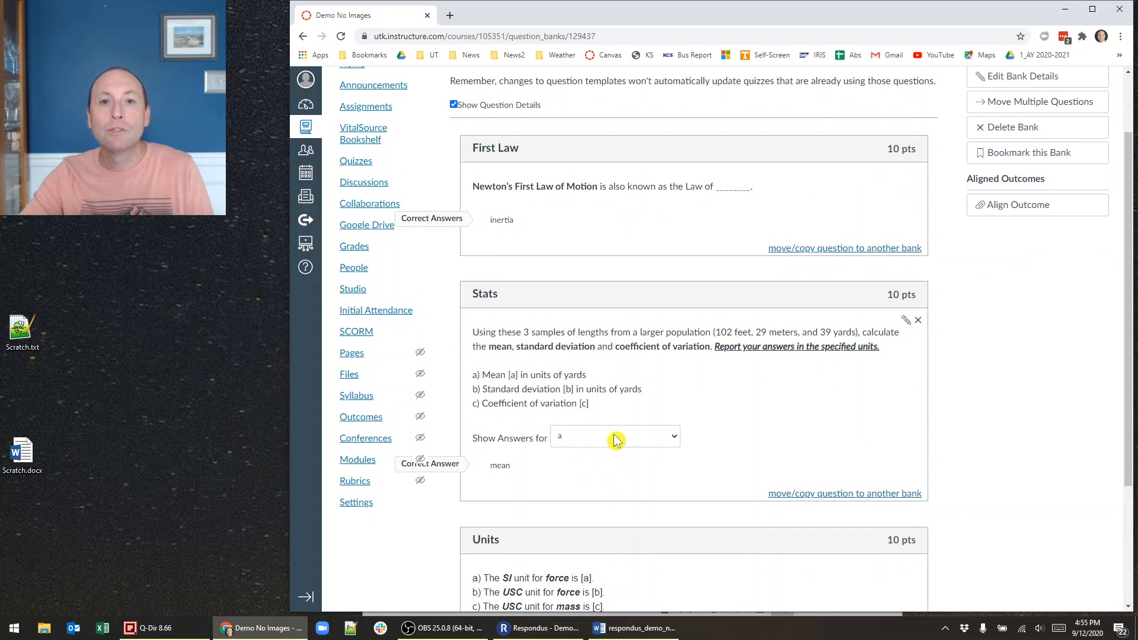
{"action": "scroll", "coordinate": [727, 425], "scroll_direction": "down", "scroll_amount": 1}
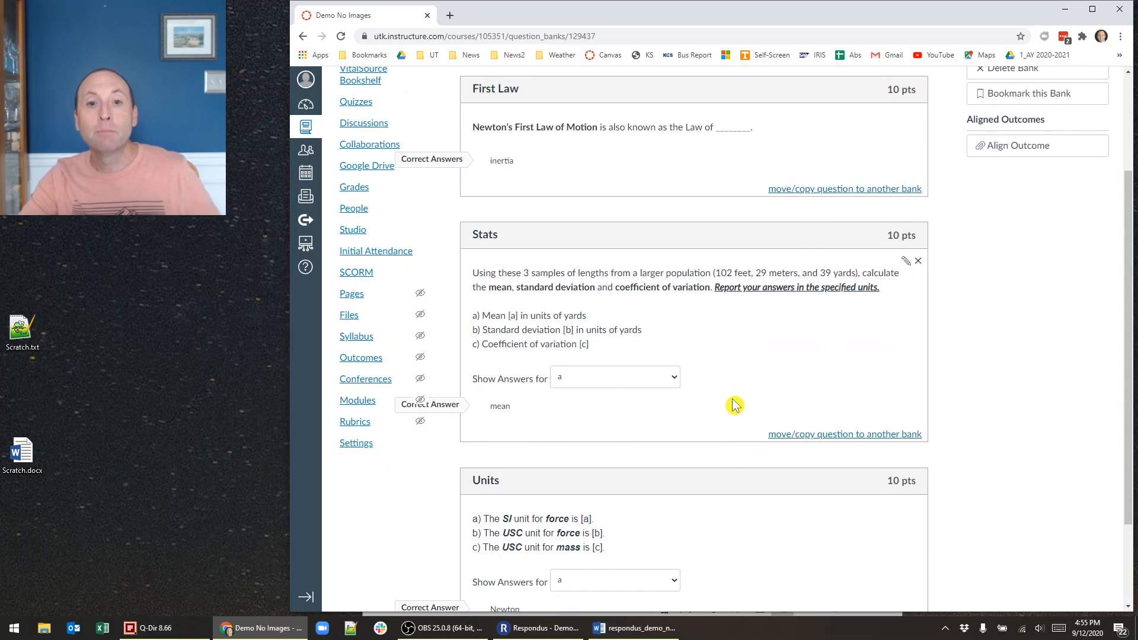
{"action": "scroll", "coordinate": [733, 409], "scroll_direction": "down", "scroll_amount": 2}
{"action": "scroll", "coordinate": [734, 403], "scroll_direction": "up", "scroll_amount": 3}
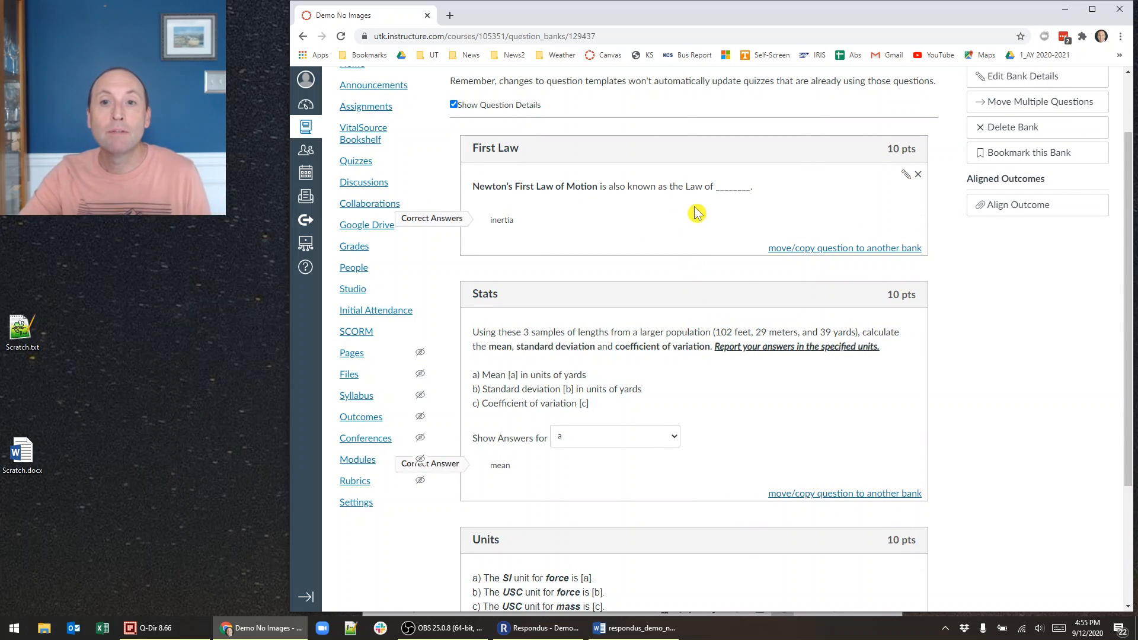
Change the First Law question to a Numerical Answer with exact answer 45 and error margin 0, and update the question.
{"action": "left_click", "coordinate": [907, 179]}
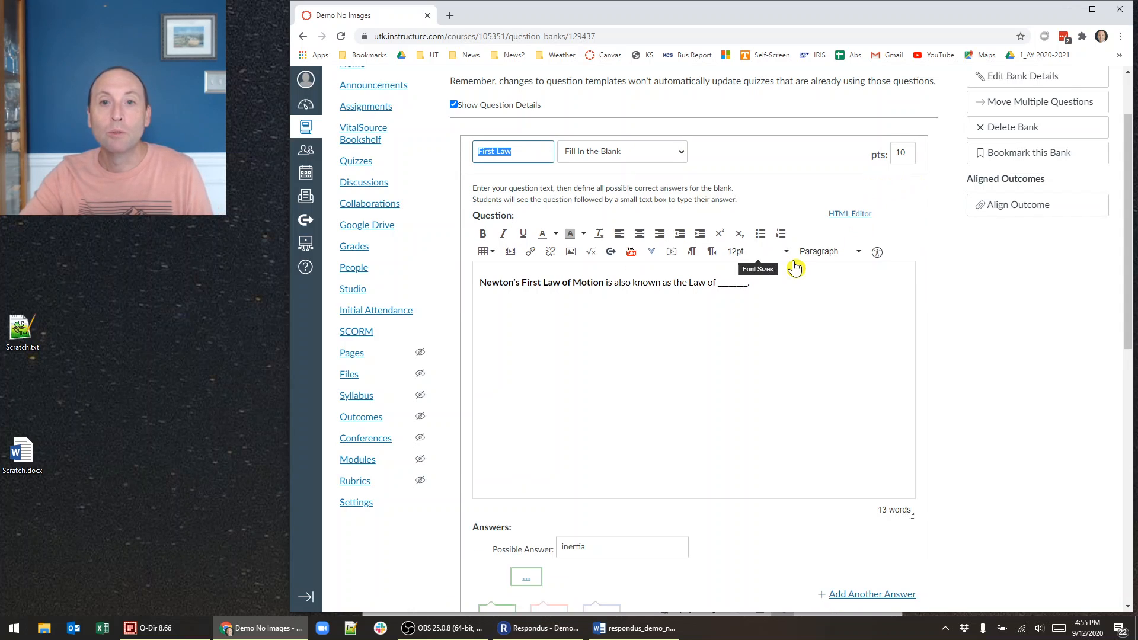
{"action": "left_click", "coordinate": [631, 156]}
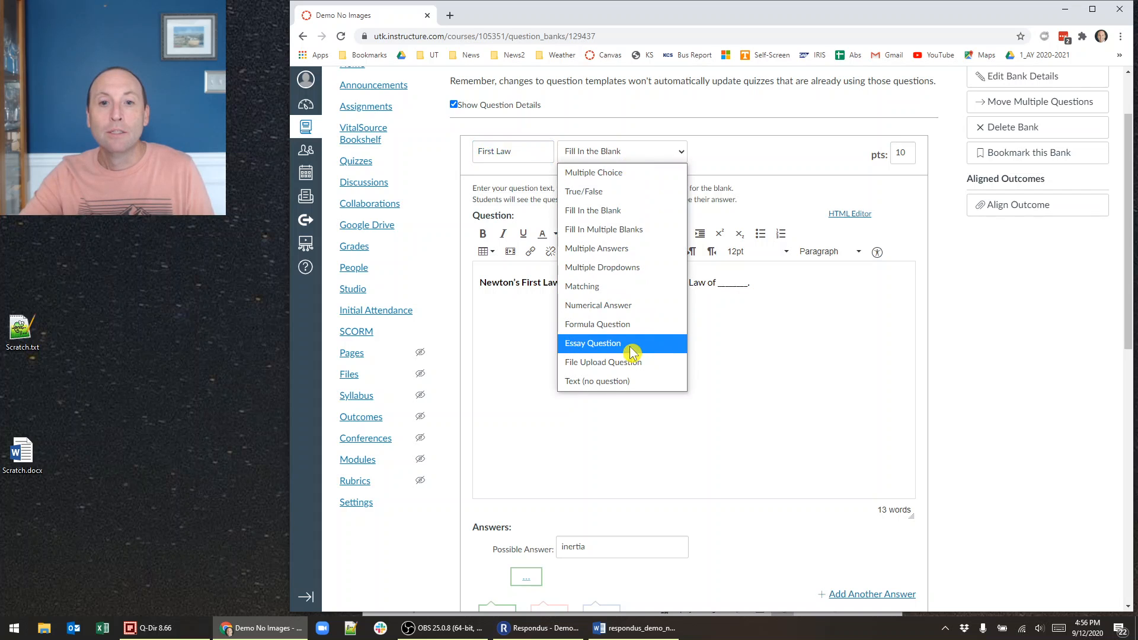
{"action": "left_click", "coordinate": [616, 305]}
{"action": "scroll", "coordinate": [638, 326], "scroll_direction": "down", "scroll_amount": 4}
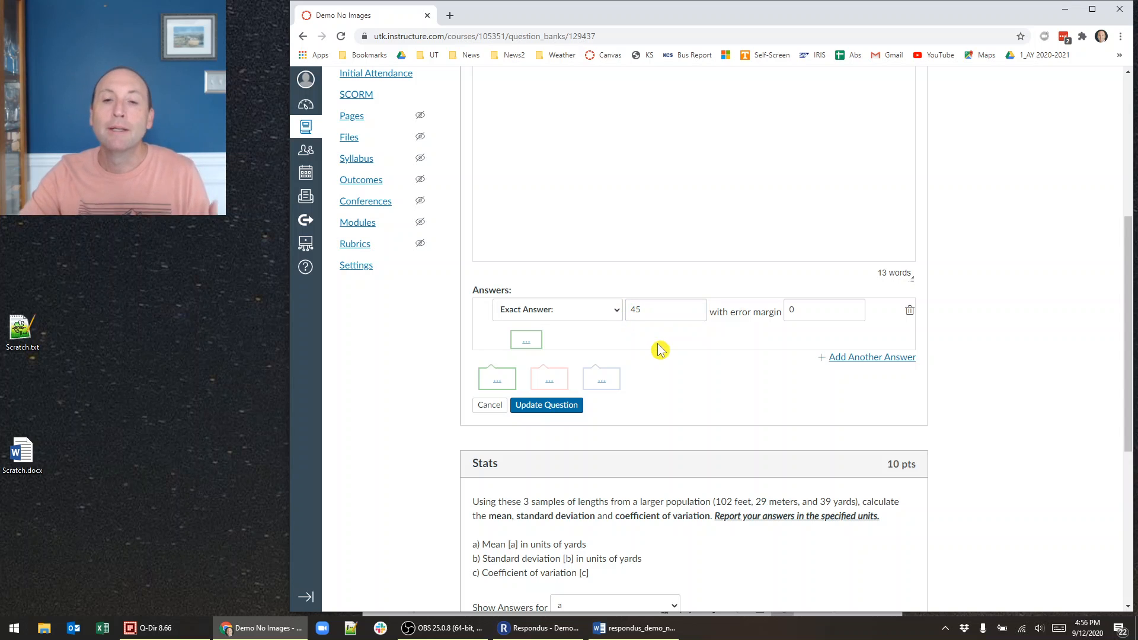
{"action": "scroll", "coordinate": [660, 349], "scroll_direction": "up", "scroll_amount": 2}
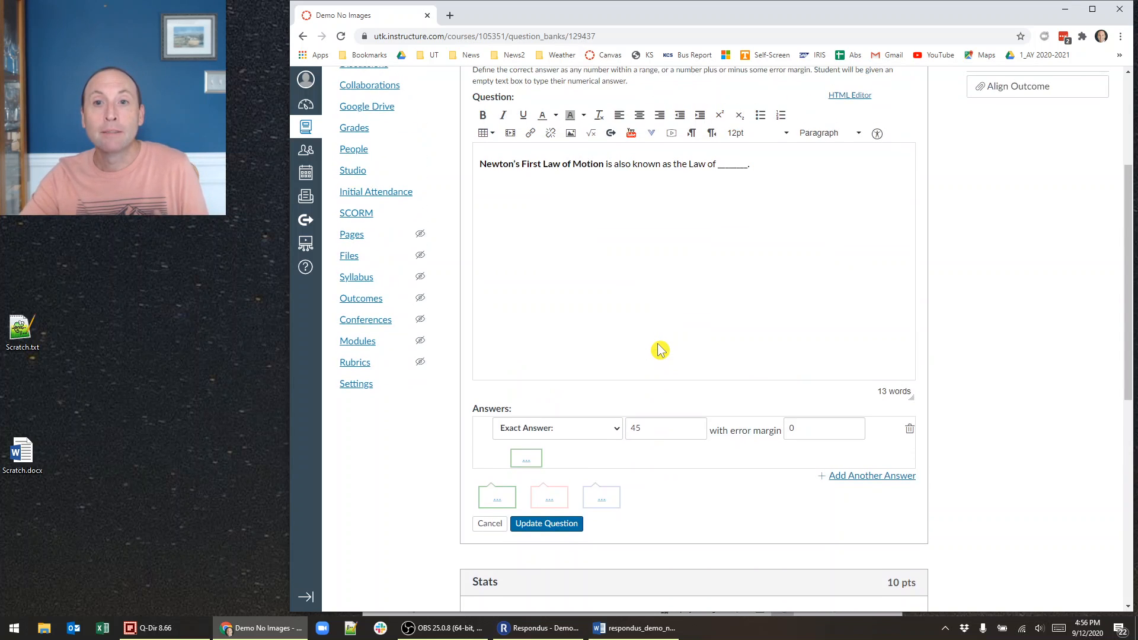
{"action": "scroll", "coordinate": [660, 349], "scroll_direction": "down", "scroll_amount": 1}
{"action": "left_click", "coordinate": [552, 465]}
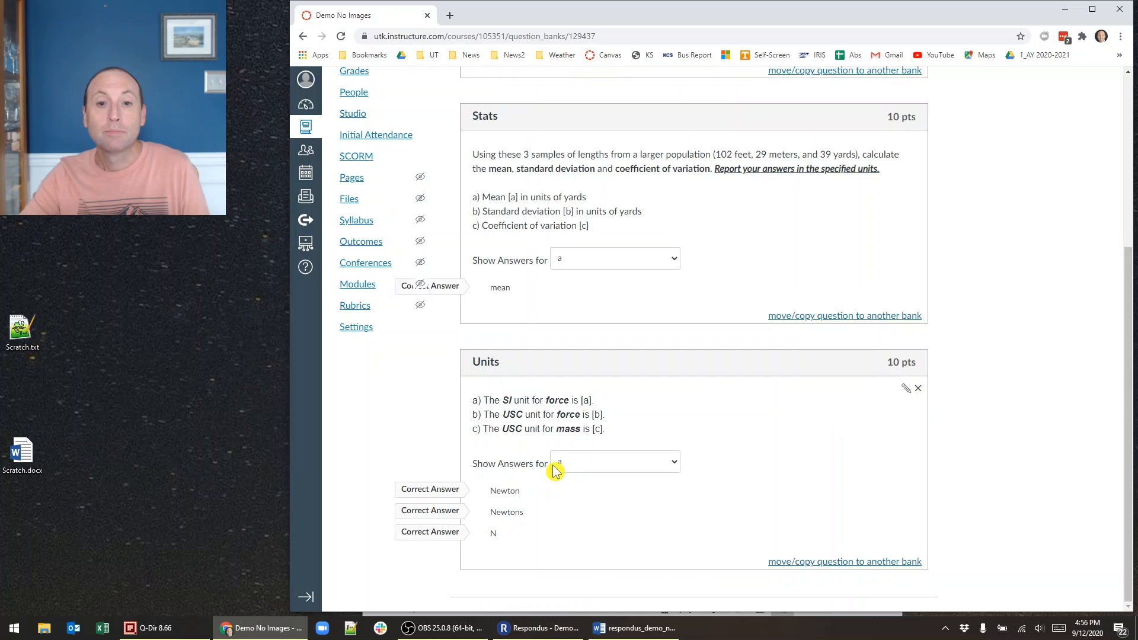
{"action": "scroll", "coordinate": [719, 450], "scroll_direction": "up", "scroll_amount": 5}
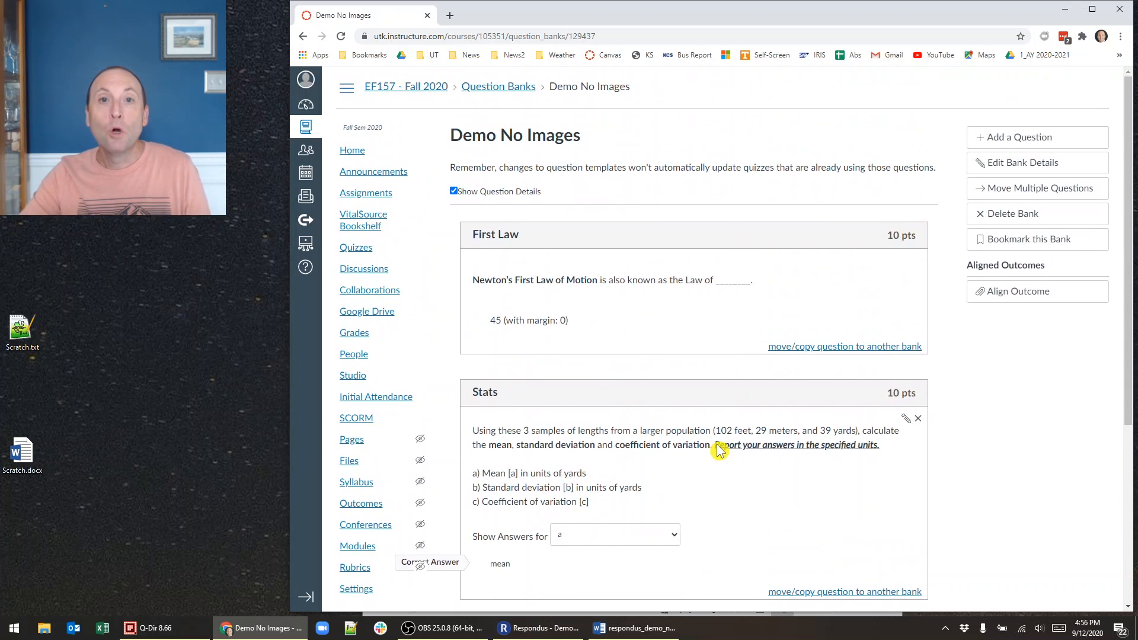